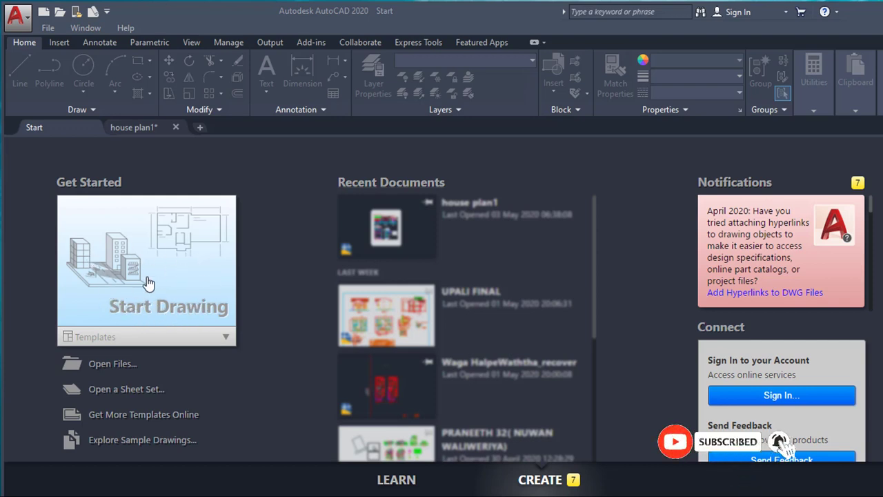
# Browse the Start page template list, then start the blank drawing Drawing3
pyautogui.click(225, 338)
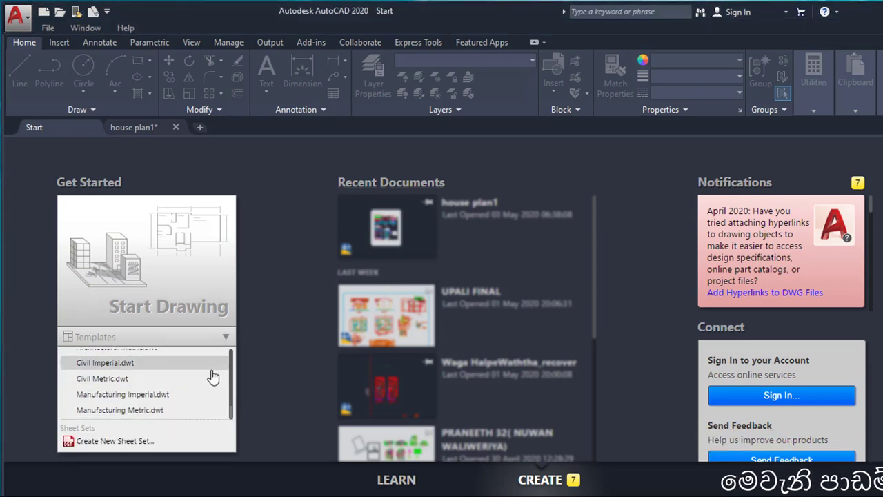
pyautogui.scroll(2, 207, 378)
pyautogui.scroll(3, 212, 377)
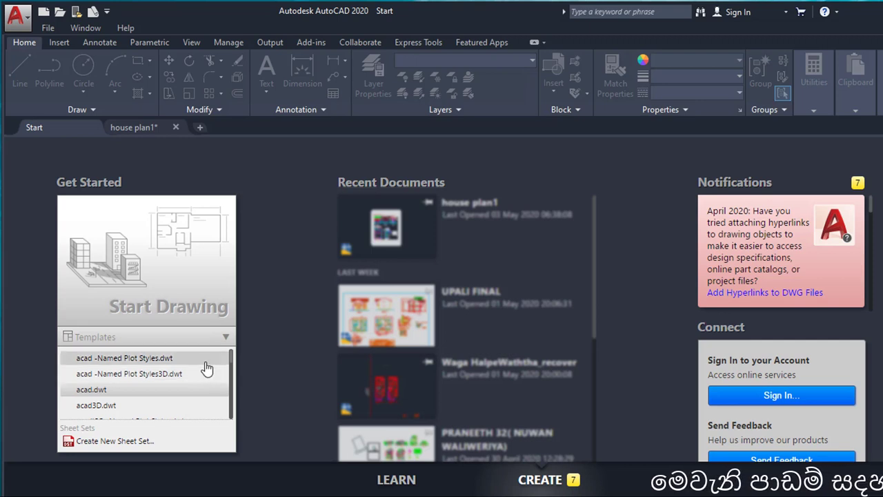
pyautogui.scroll(-1, 191, 373)
pyautogui.scroll(-5, 192, 373)
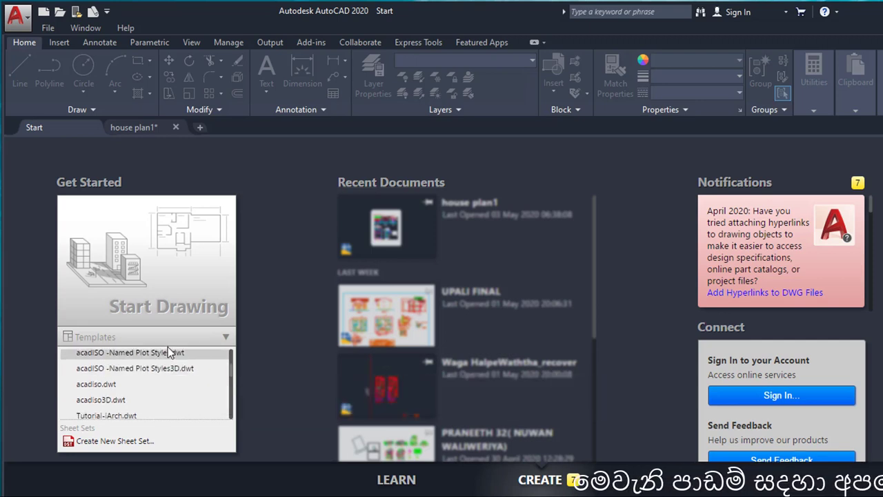
pyautogui.scroll(-3, 198, 378)
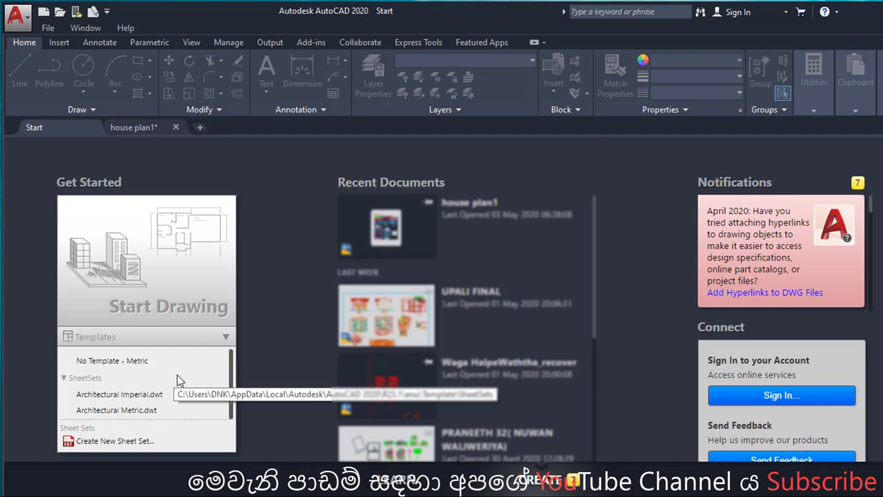
pyautogui.scroll(-2, 190, 377)
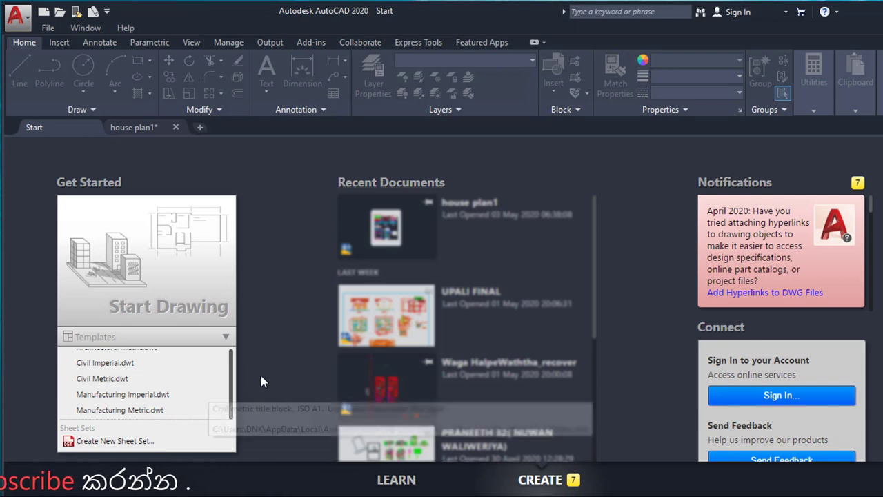
pyautogui.scroll(-1, 221, 366)
pyautogui.scroll(5, 192, 349)
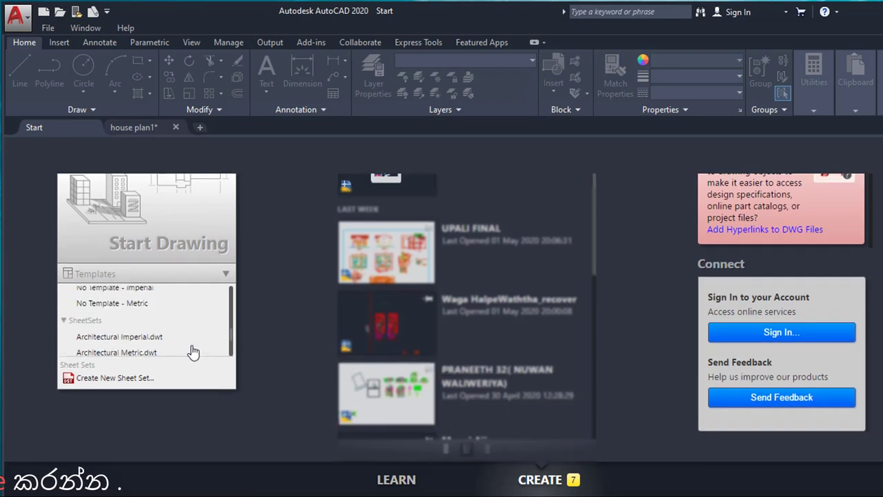
pyautogui.scroll(-5, 187, 331)
pyautogui.scroll(5, 176, 325)
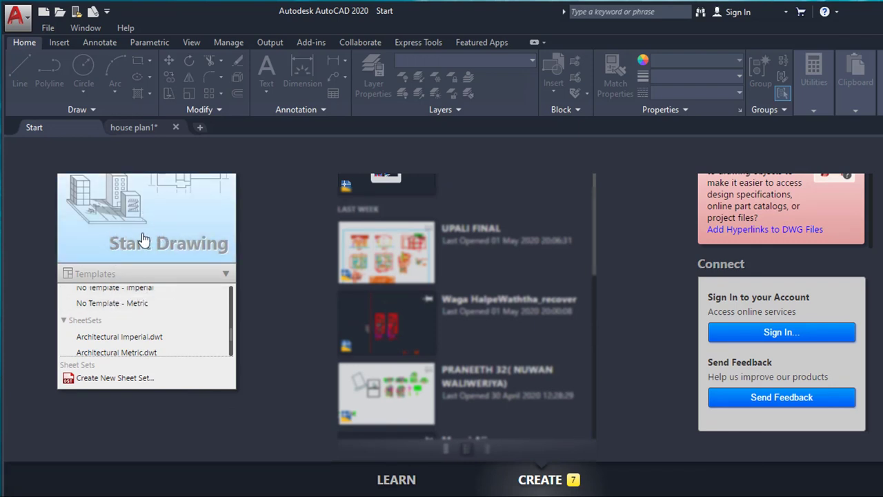
pyautogui.scroll(2, 165, 252)
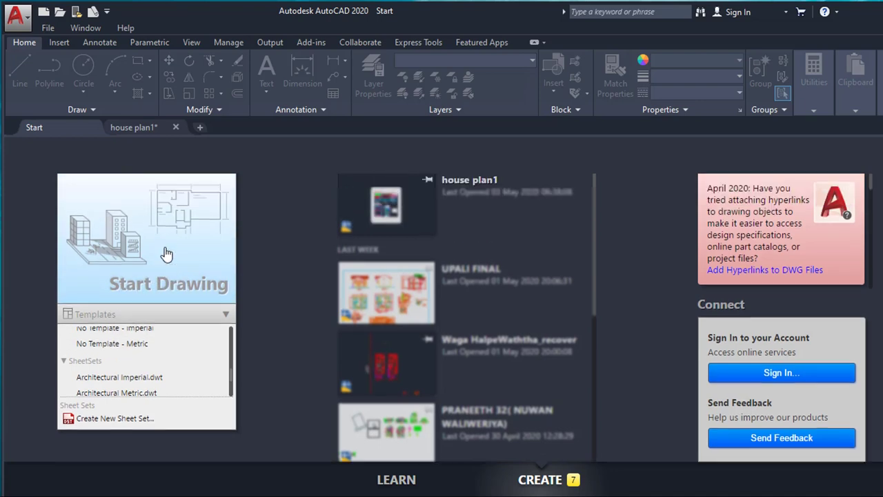
pyautogui.click(144, 252)
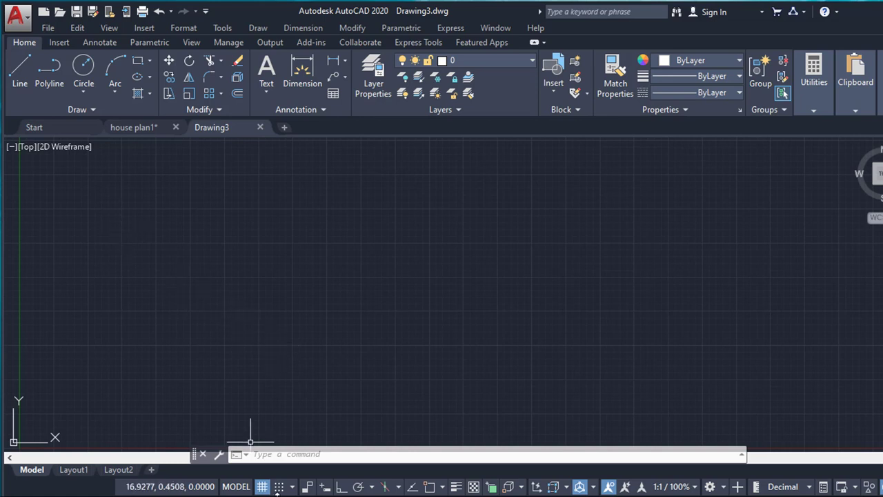
# Activate Drawing3's command line to enter the UN units command
pyautogui.click(274, 457)
pyautogui.write('un')
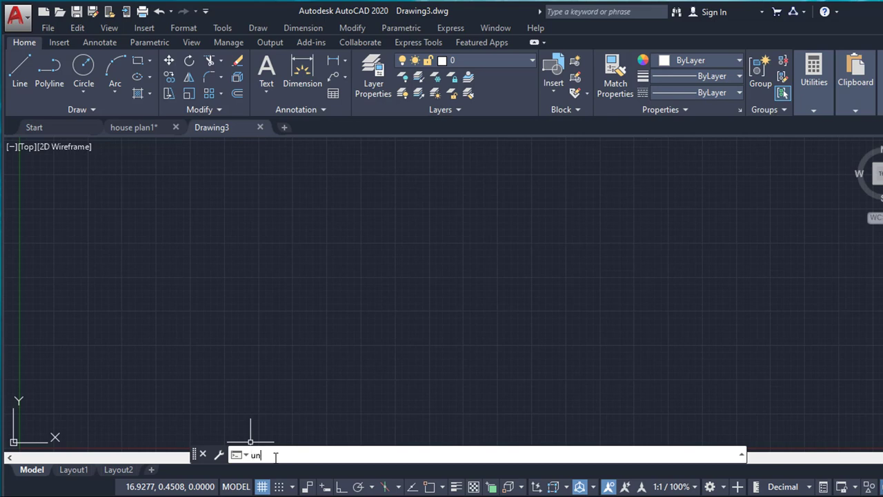
pyautogui.write('i')
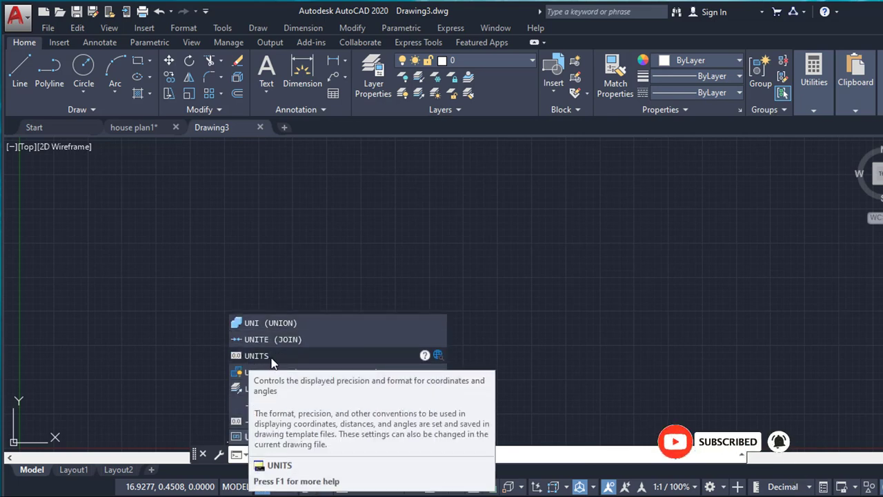
pyautogui.click(261, 357)
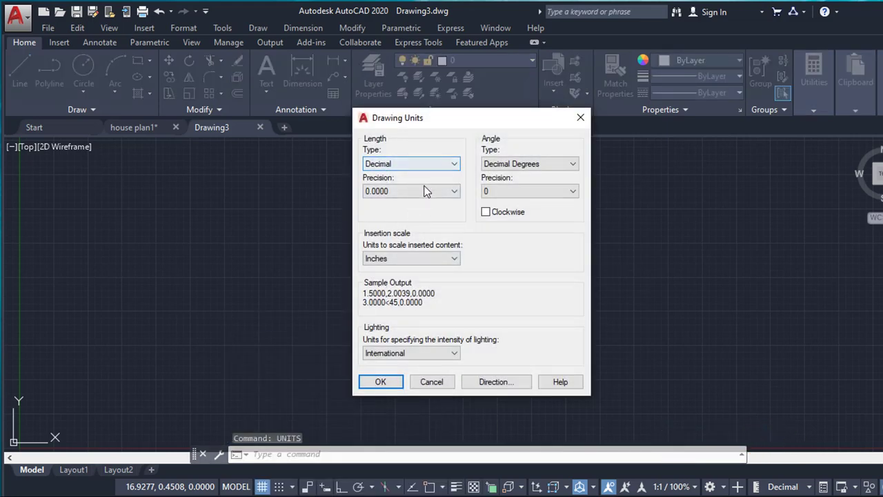
pyautogui.click(581, 119)
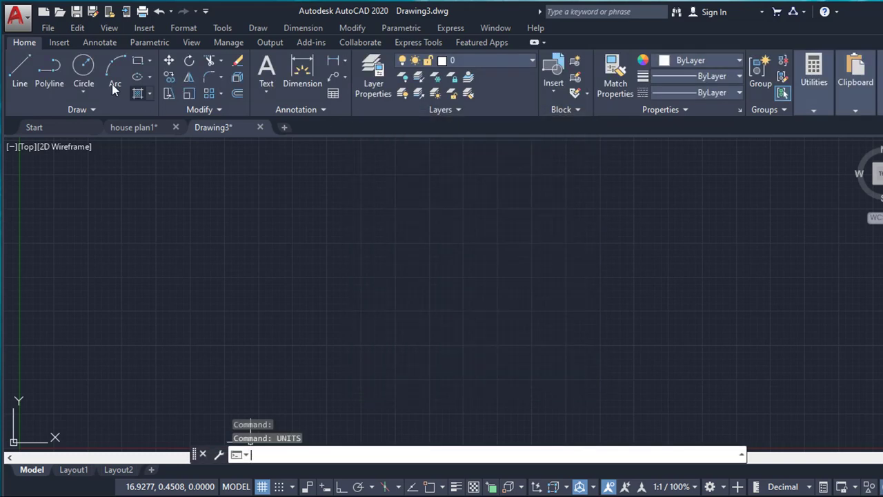
pyautogui.click(16, 16)
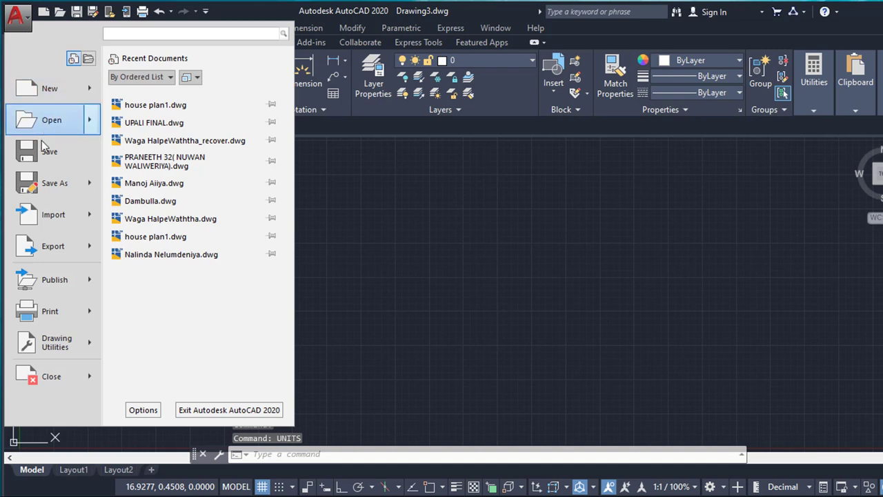
pyautogui.click(60, 350)
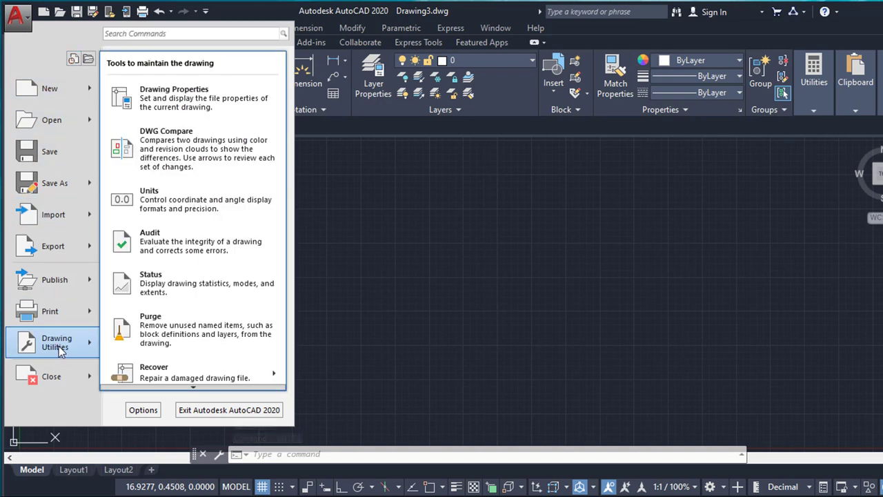
pyautogui.click(185, 204)
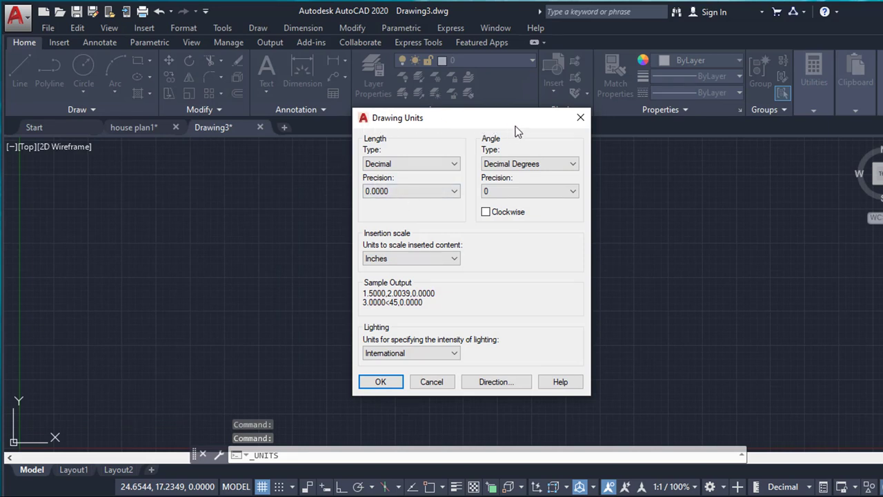
pyautogui.click(578, 120)
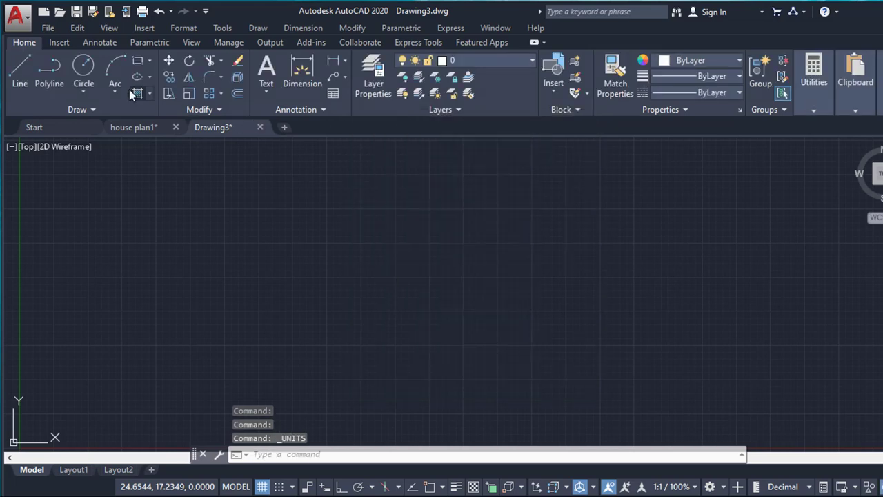
# Open the Drawing Units dialog from the Format menu's Units… entry
pyautogui.click(181, 29)
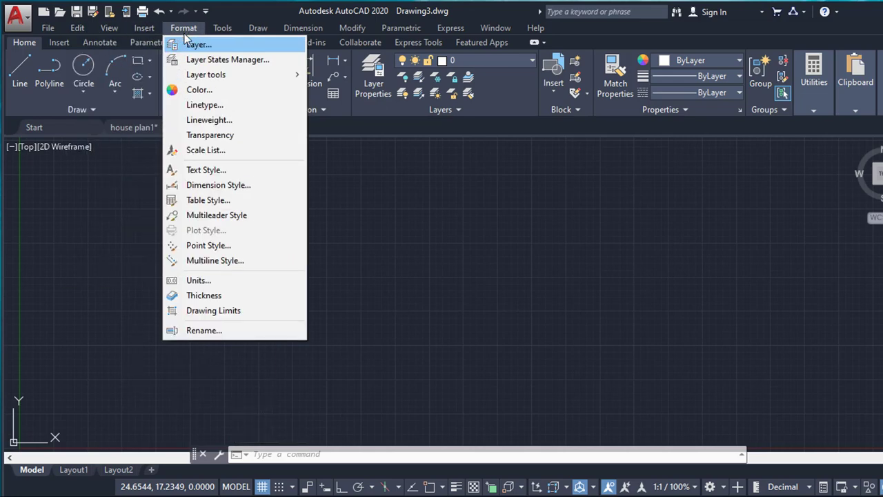
pyautogui.click(198, 282)
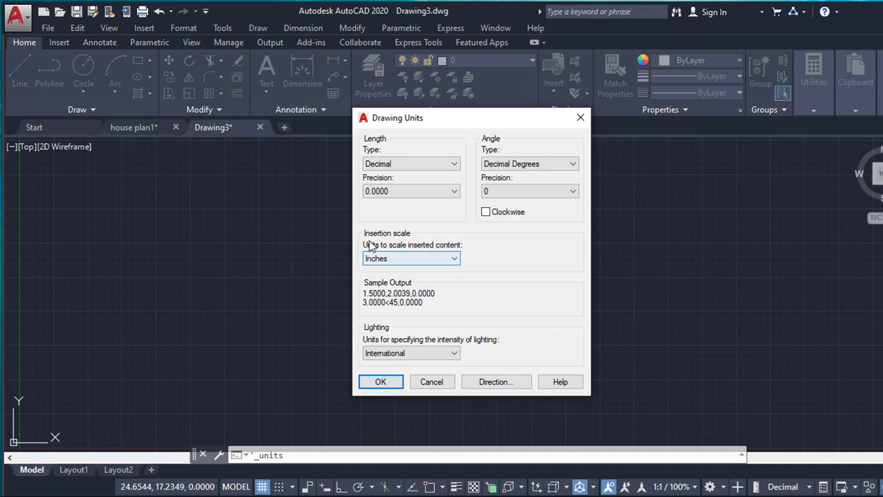
# Change the Drawing Units insertion scale from Inches to Millimeters
pyautogui.click(447, 258)
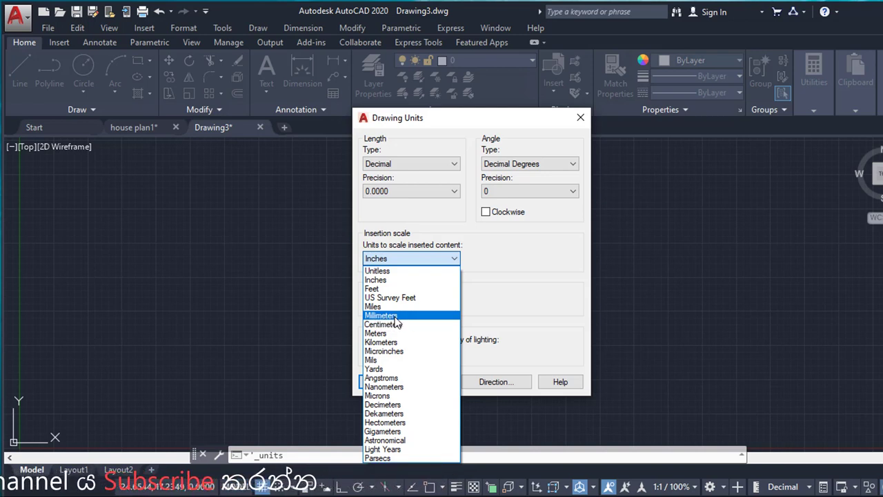
pyautogui.click(396, 317)
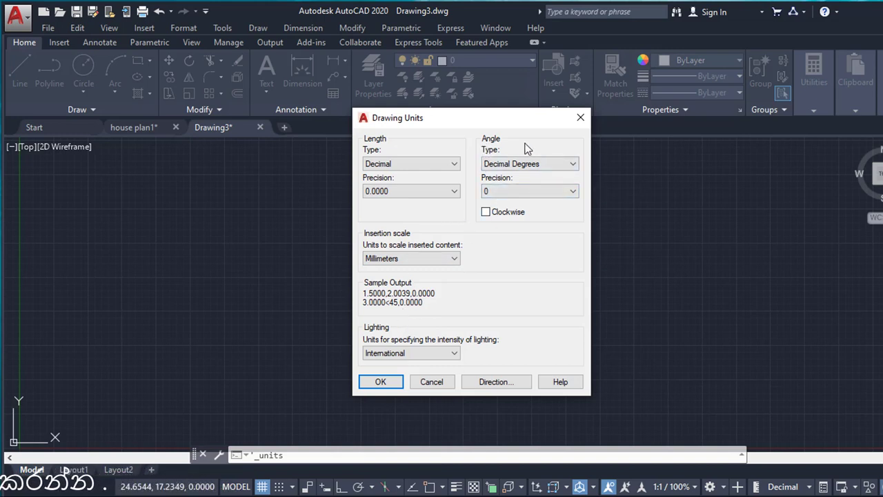
# Keep the angle type as Decimal Degrees and bring up the length type choices
pyautogui.click(525, 165)
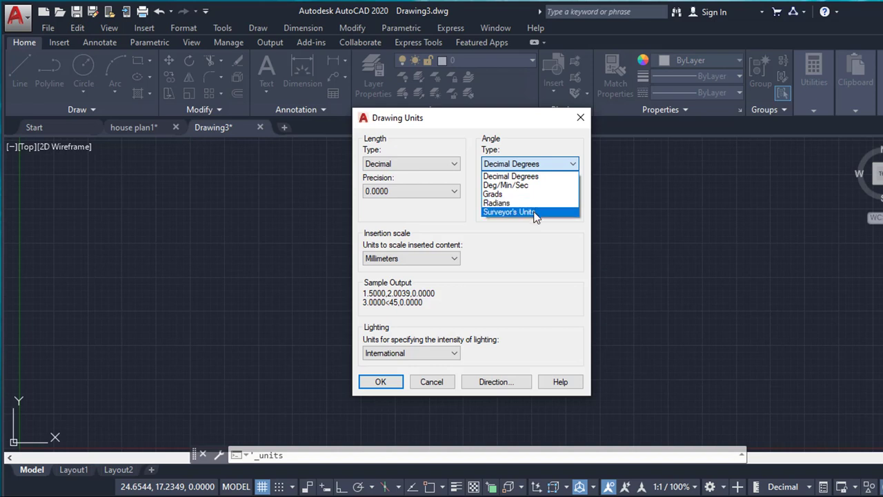
pyautogui.click(514, 176)
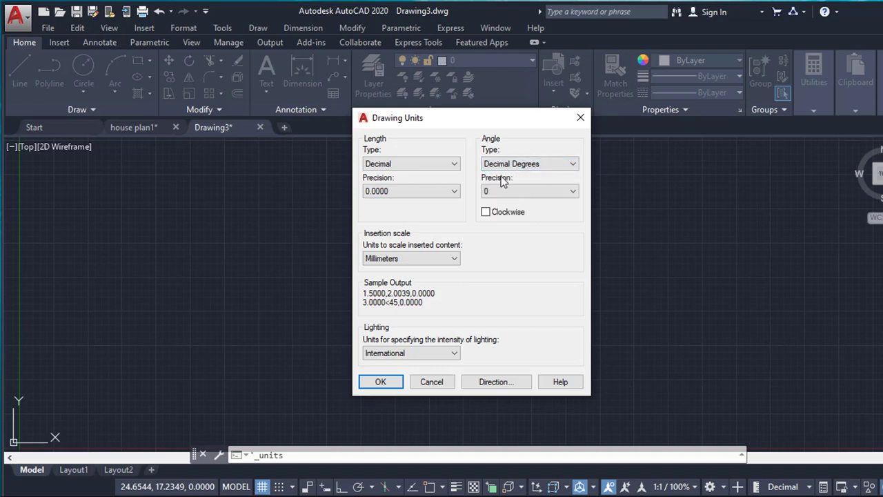
pyautogui.click(425, 166)
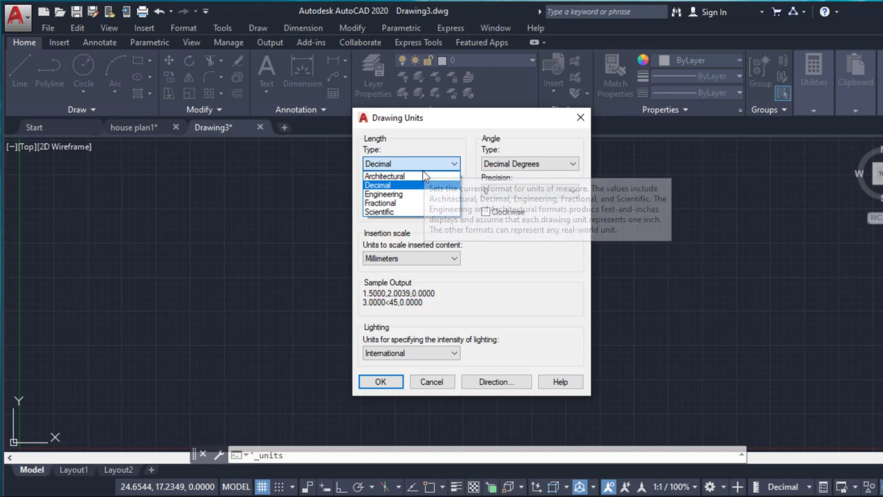
# Set the length unit type to Decimal after briefly selecting Architectural
pyautogui.click(400, 177)
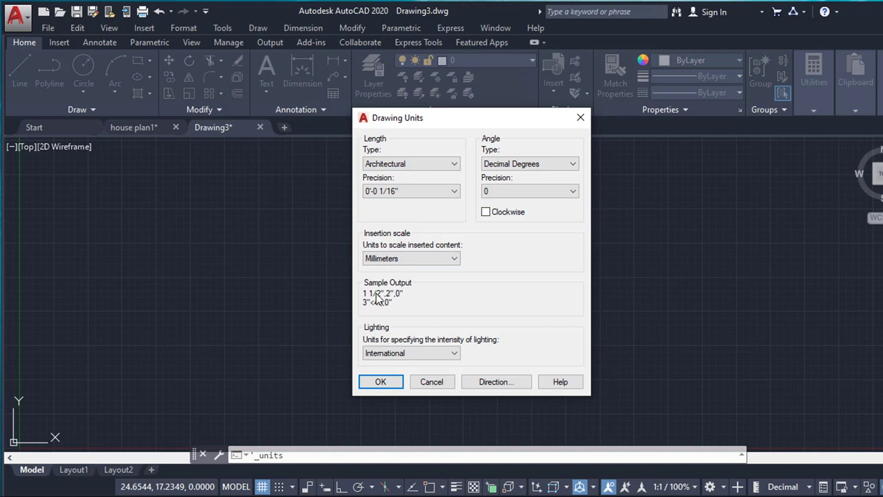
pyautogui.click(417, 165)
pyautogui.click(406, 185)
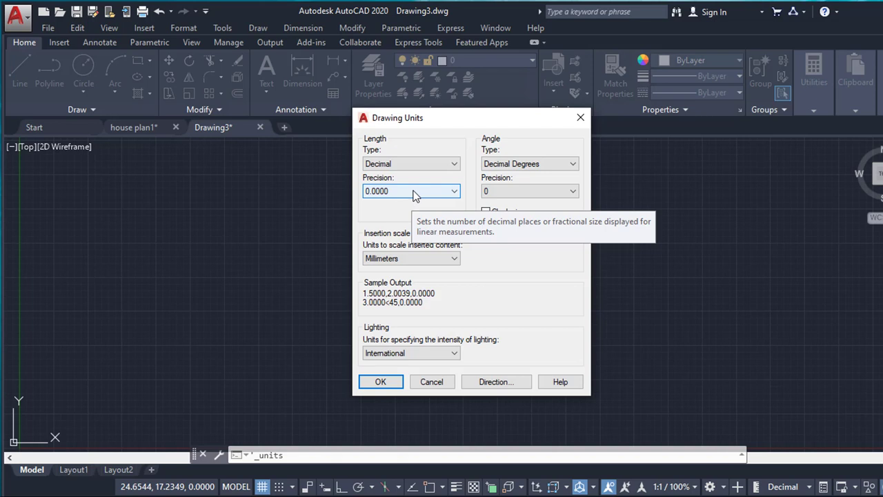
# Set length precision to 0 decimals and apply the Drawing Units settings
pyautogui.click(414, 196)
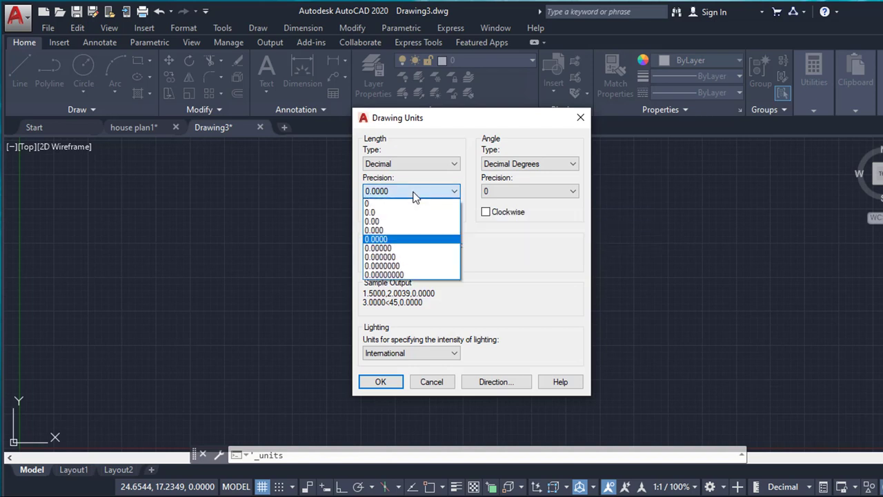
pyautogui.click(383, 205)
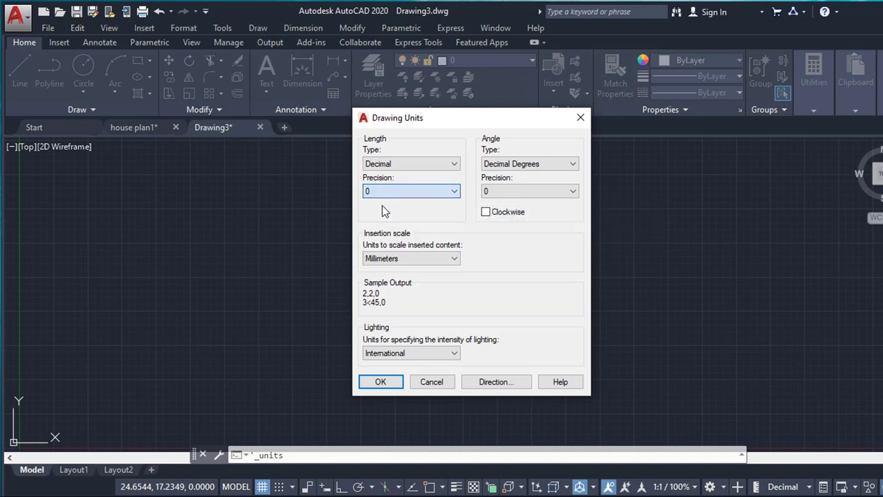
pyautogui.click(402, 194)
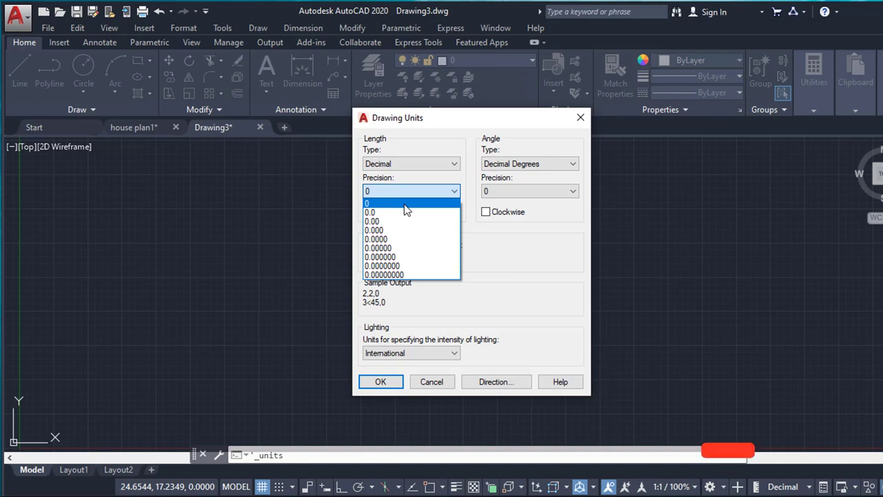
pyautogui.click(405, 205)
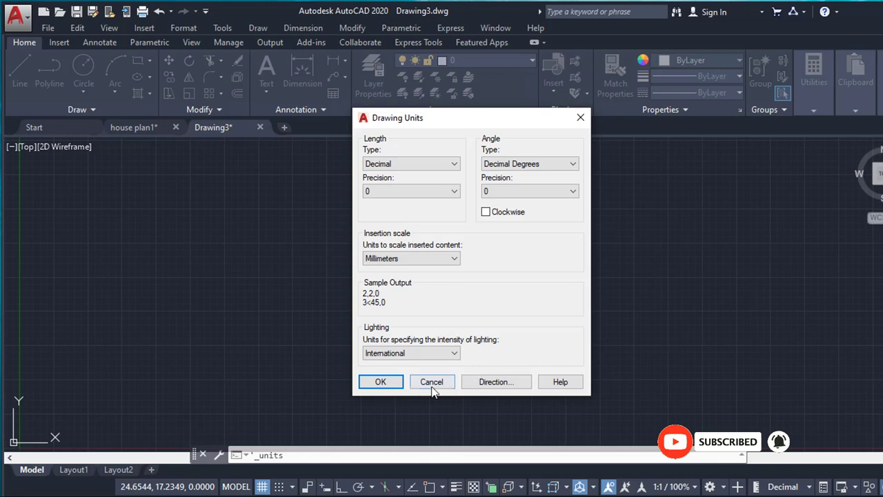
pyautogui.click(387, 384)
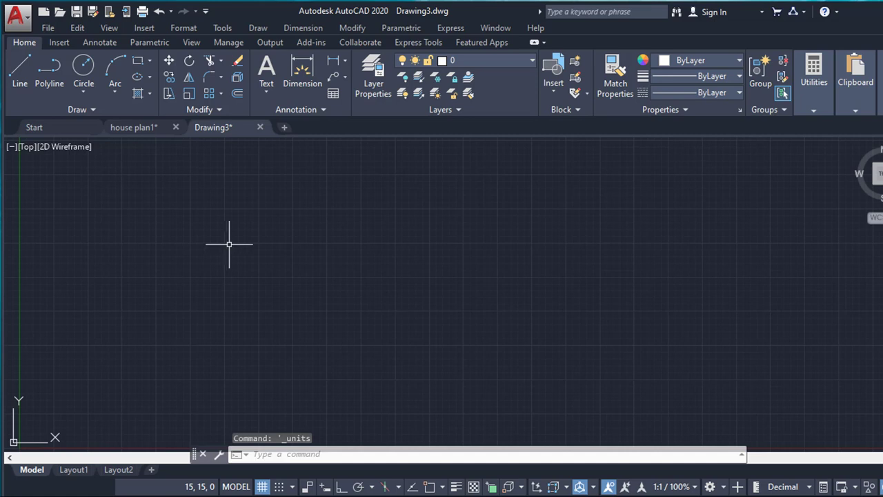
# Pan the view so the UCS origin sits left of centre
pyautogui.moveTo(301, 191); pyautogui.dragTo(287, 204, button='middle')
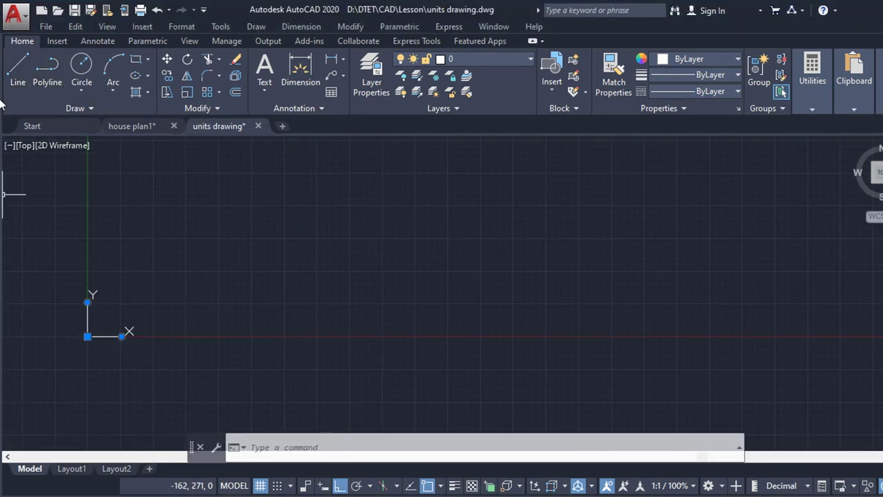
# Draw a horizontal 1000-unit line starting just above the origin
pyautogui.click(18, 69)
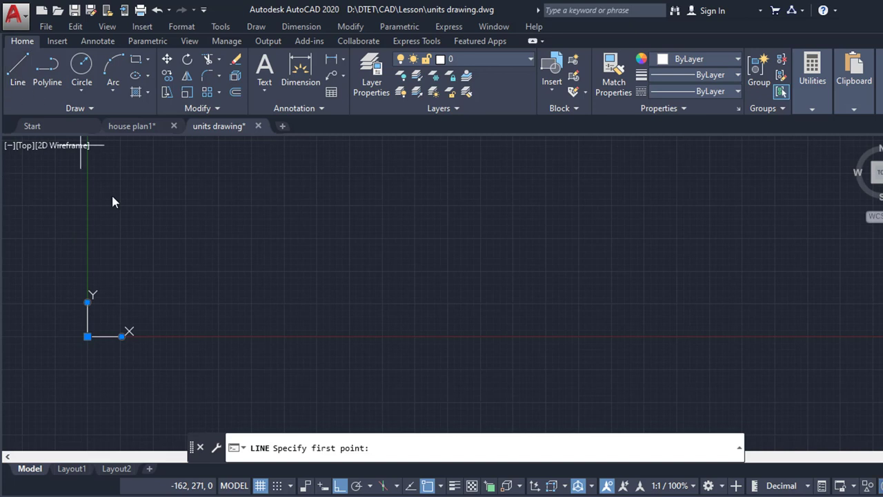
pyautogui.click(142, 302)
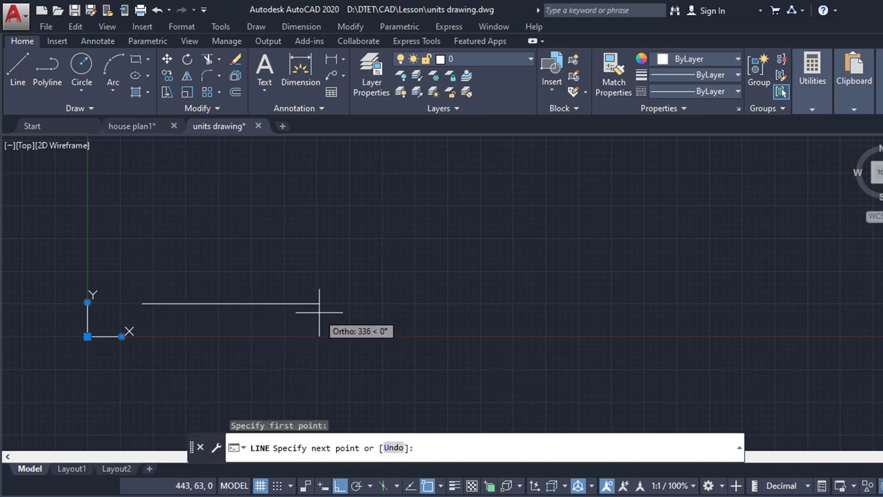
pyautogui.write('1000')
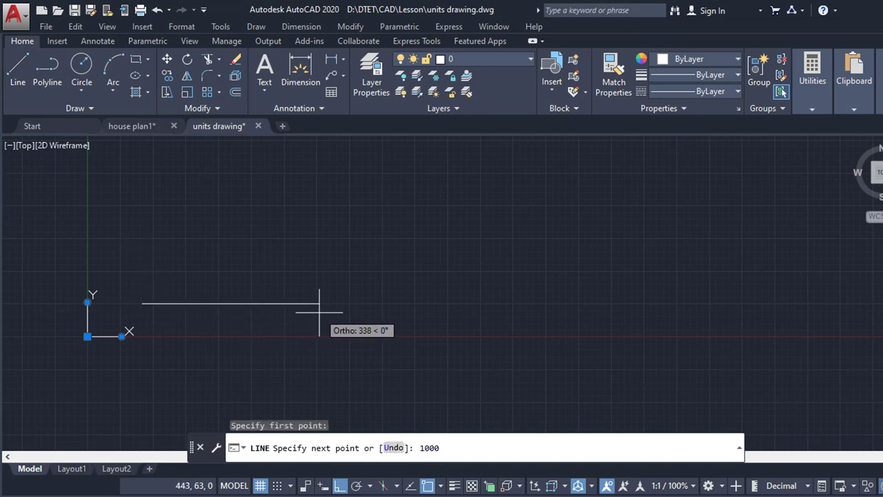
pyautogui.press('Return')
pyautogui.press('Return')
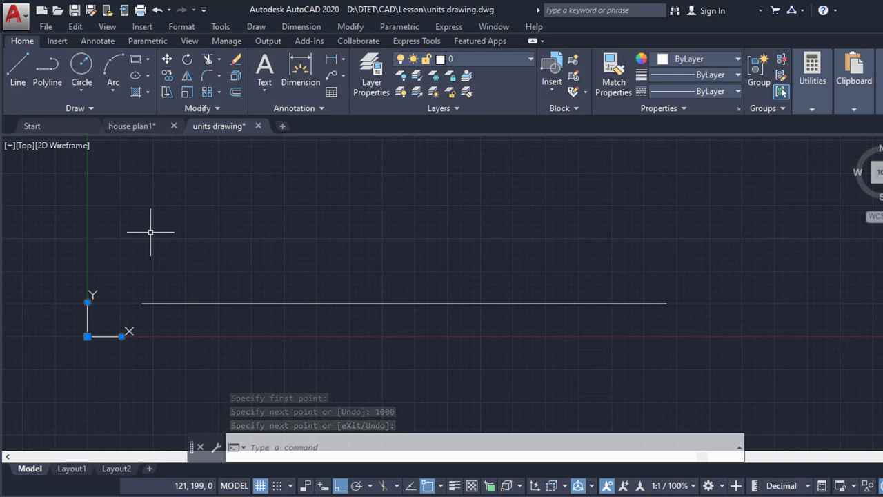
# Measure the line between its endpoints with DIST, reading 1000 units
pyautogui.write('d')
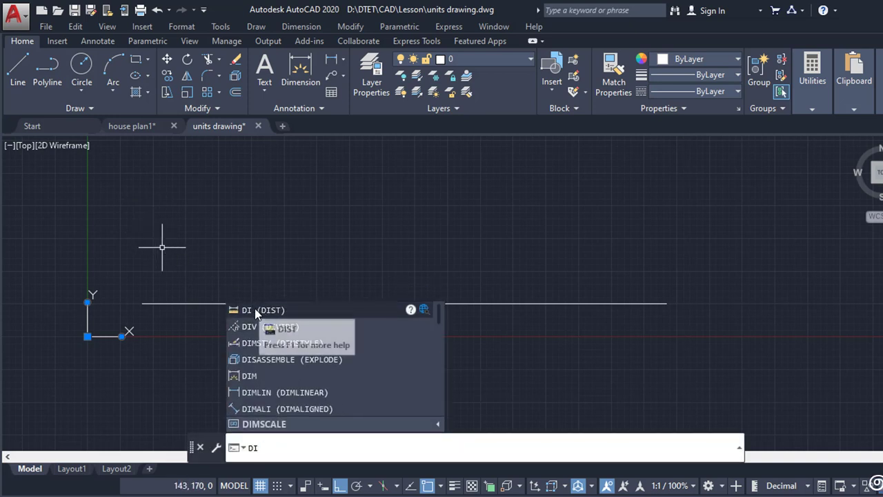
pyautogui.click(269, 312)
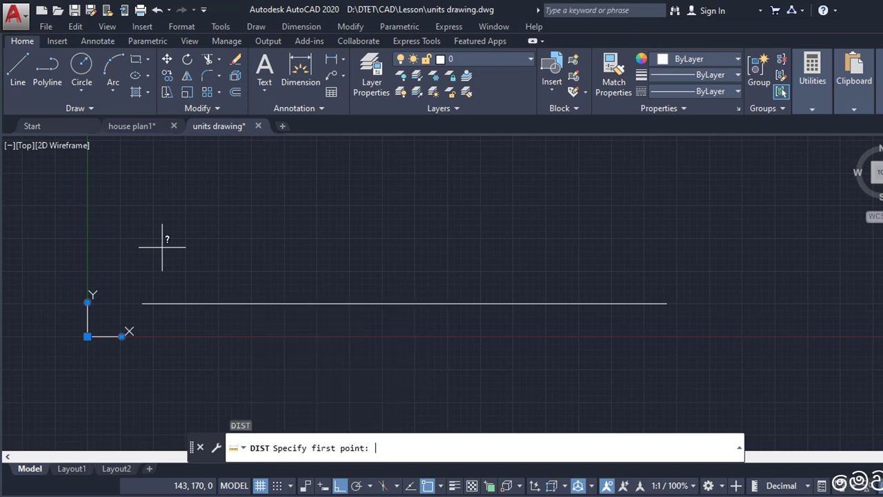
pyautogui.click(142, 302)
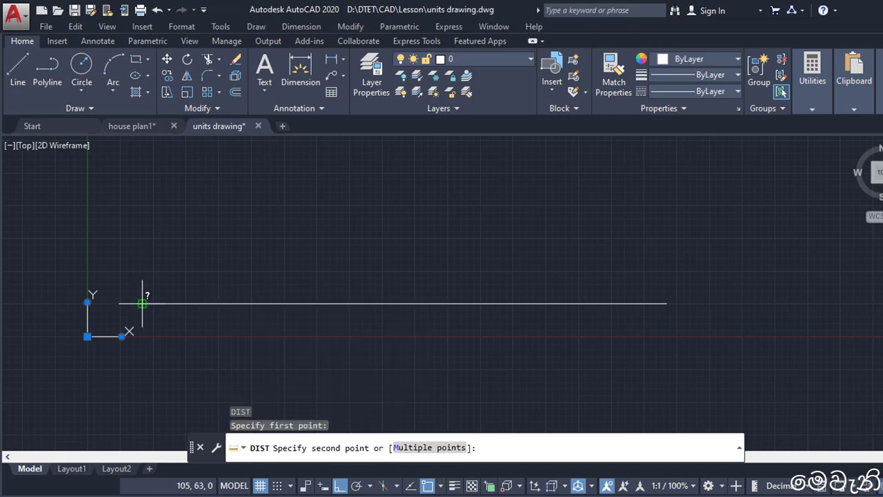
pyautogui.click(665, 301)
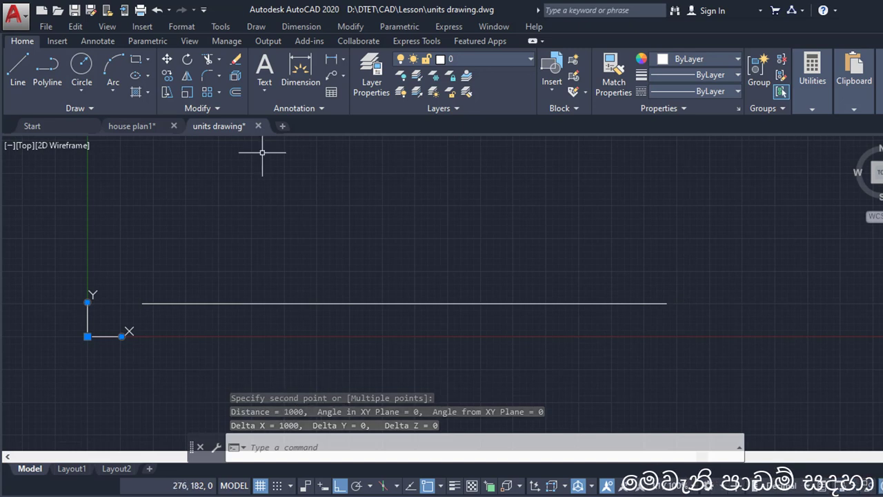
# Add a linear dimension across the line from end to end, reading 1000.0000
pyautogui.click(331, 62)
pyautogui.click(142, 302)
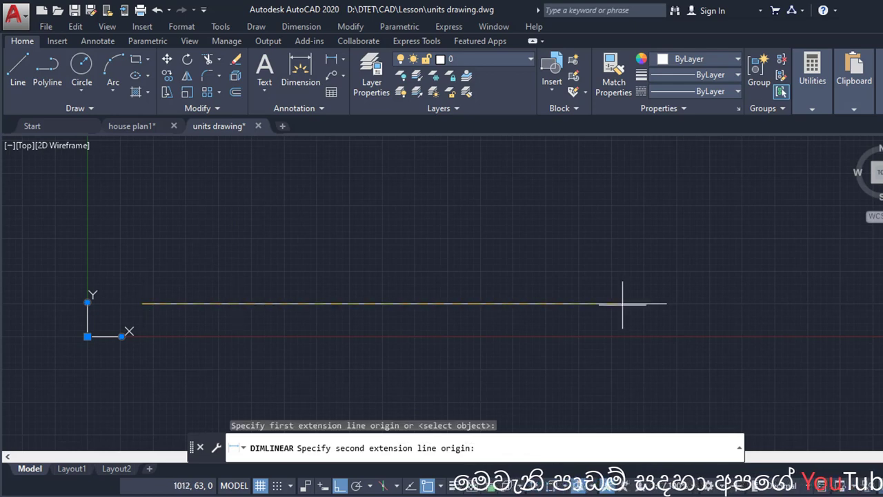
pyautogui.click(665, 303)
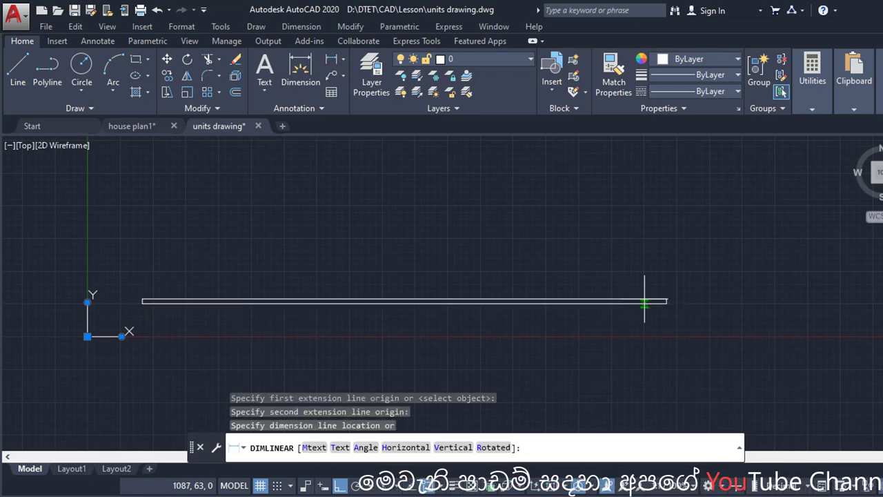
pyautogui.click(533, 296)
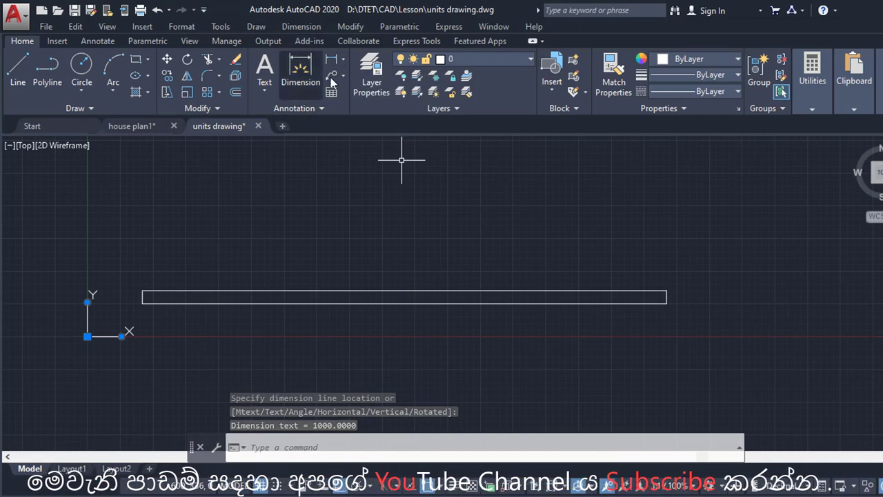
# Cancel a second linear dimension and zoom in to inspect the 1000.0000 dimension text
pyautogui.click(343, 61)
pyautogui.click(355, 81)
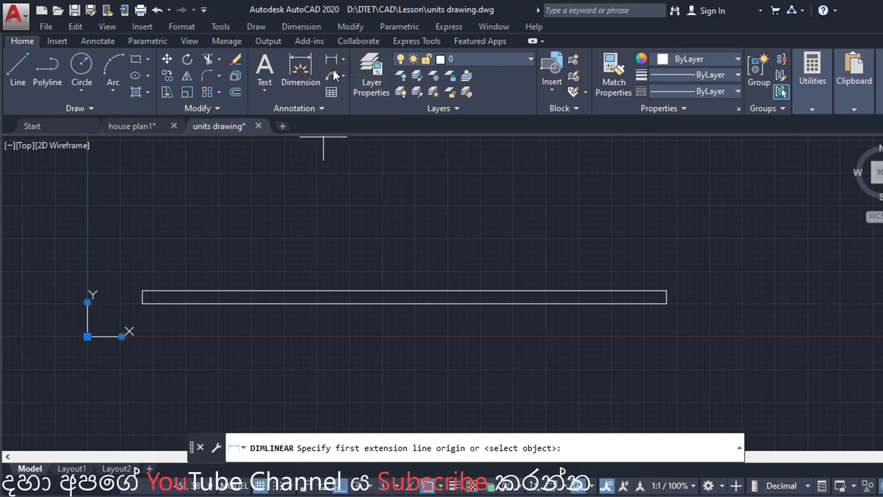
pyautogui.press('Escape')
pyautogui.scroll(3, 434, 309)
pyautogui.scroll(2, 404, 292)
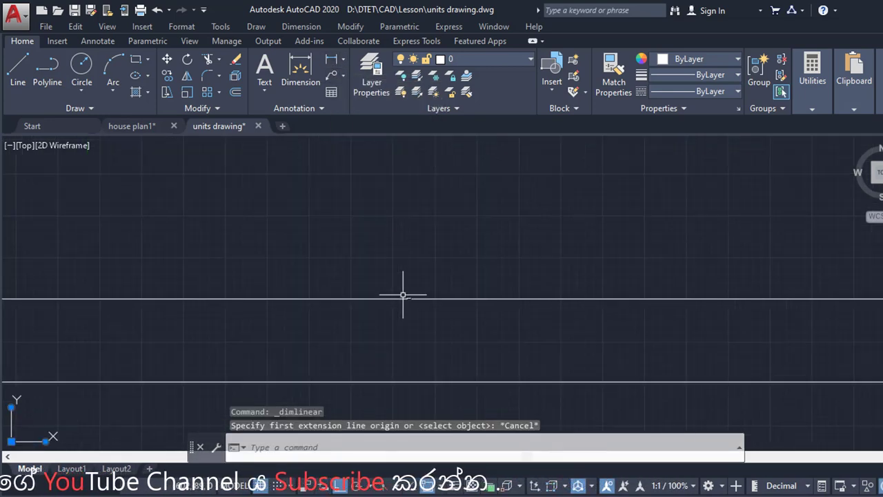
pyautogui.scroll(2, 407, 303)
pyautogui.scroll(2, 407, 309)
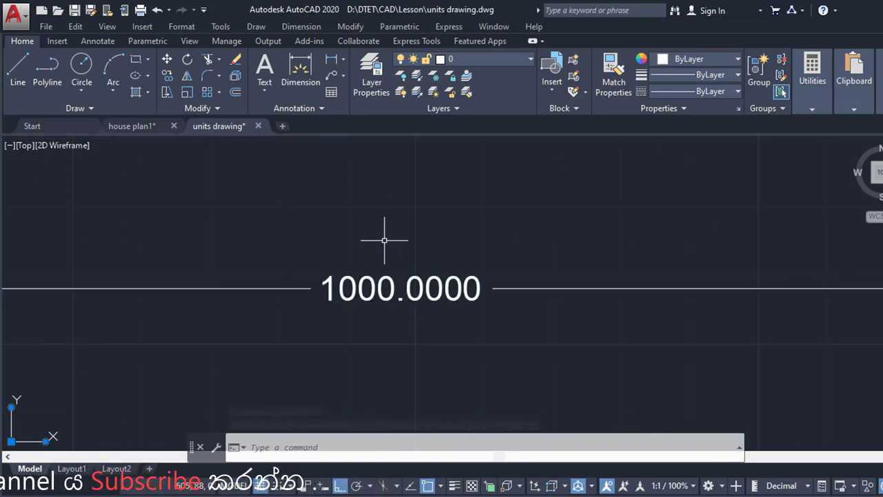
pyautogui.scroll(-2, 386, 230)
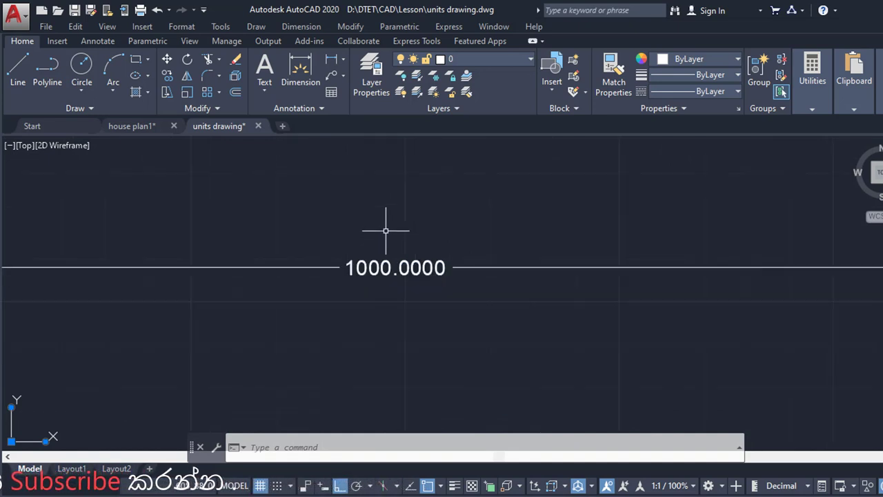
pyautogui.scroll(-1, 386, 230)
pyautogui.scroll(1, 383, 240)
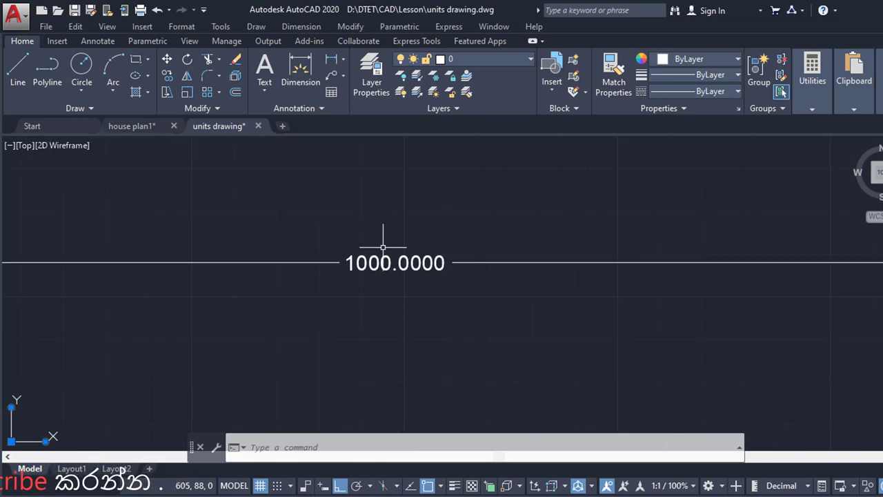
pyautogui.scroll(-1, 383, 251)
pyautogui.scroll(-1, 383, 256)
pyautogui.scroll(-1, 383, 257)
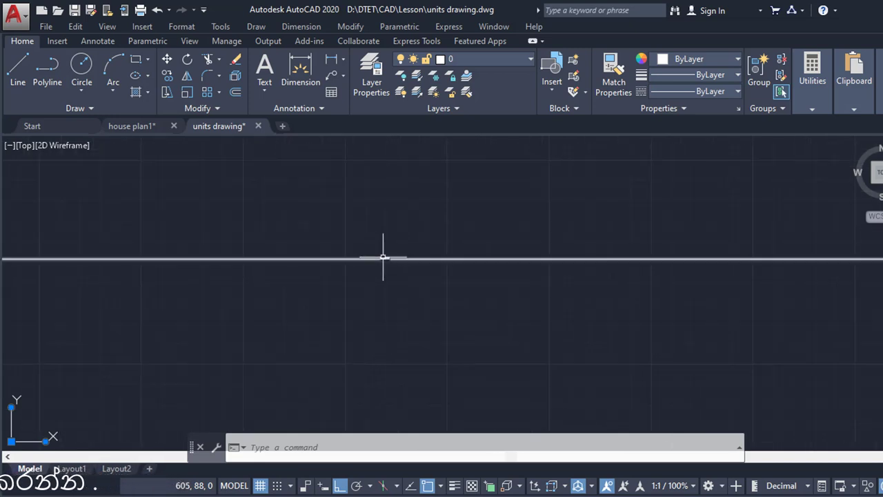
pyautogui.scroll(-2, 383, 253)
pyautogui.scroll(1, 372, 257)
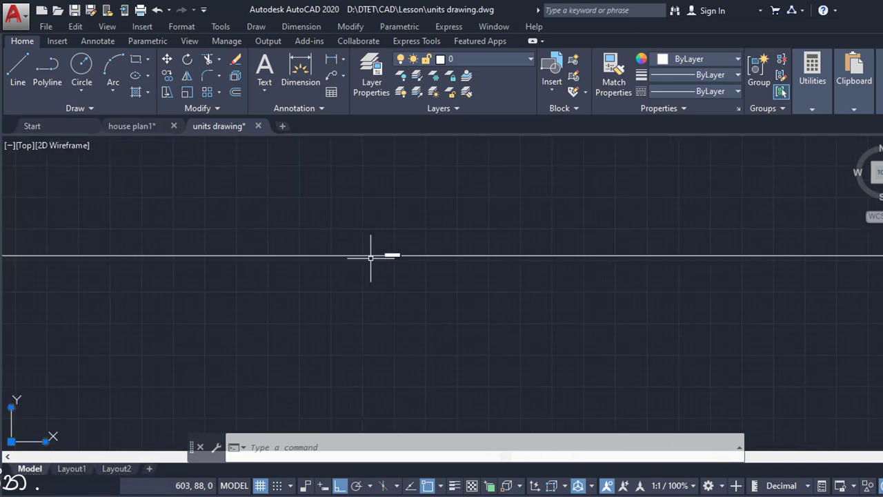
pyautogui.scroll(1, 370, 257)
pyautogui.scroll(2, 387, 250)
pyautogui.scroll(1, 375, 266)
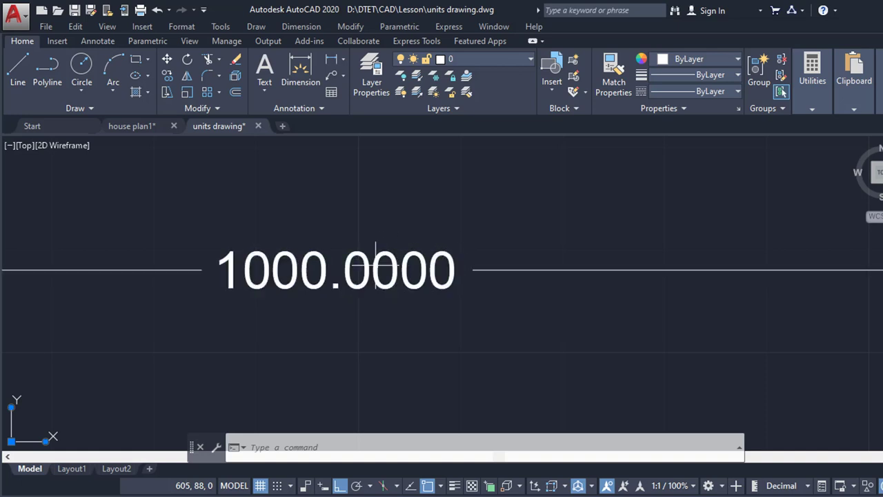
# Zoom back out to view the whole dimensioned line
pyautogui.scroll(-2, 380, 245)
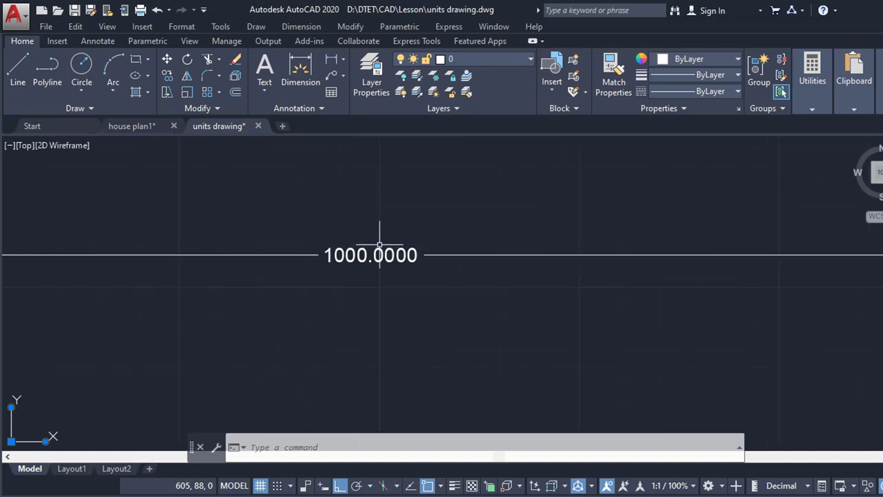
pyautogui.scroll(-2, 379, 245)
pyautogui.scroll(-1, 381, 238)
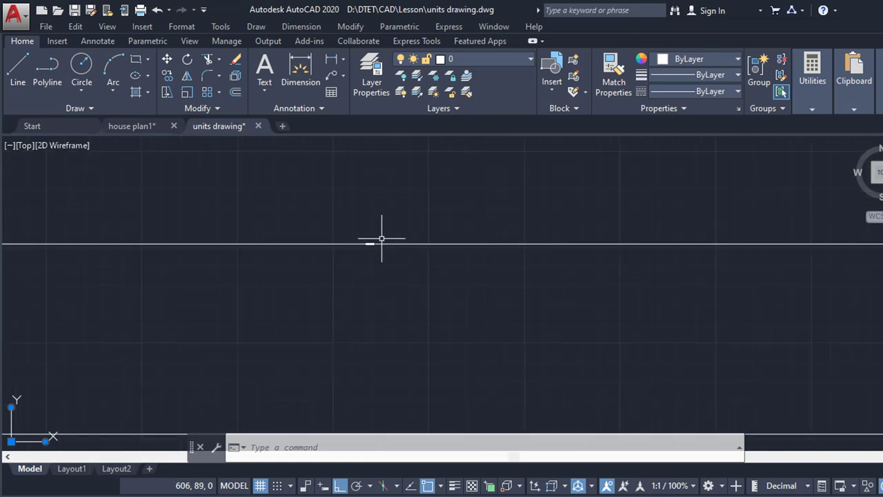
pyautogui.scroll(-1, 382, 238)
pyautogui.scroll(-1, 357, 245)
pyautogui.scroll(-1, 369, 280)
pyautogui.scroll(-1, 396, 296)
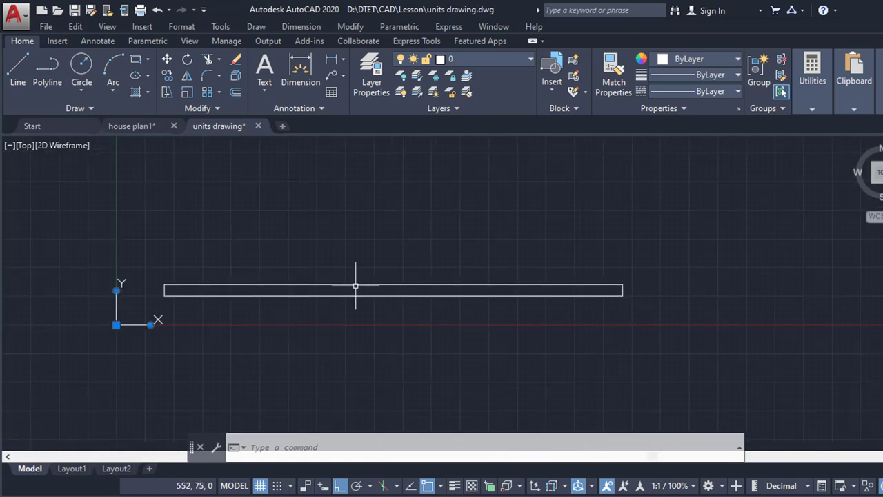
pyautogui.scroll(2, 355, 285)
# Erase the 1000.0000 linear dimension from the line
pyautogui.press('Escape')
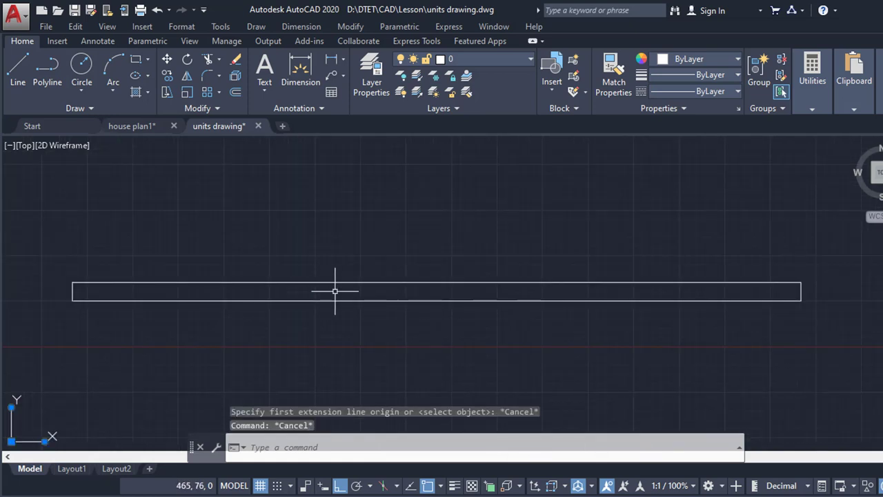
pyautogui.press('Escape')
pyautogui.write('e')
pyautogui.press('Return')
pyautogui.click(345, 282)
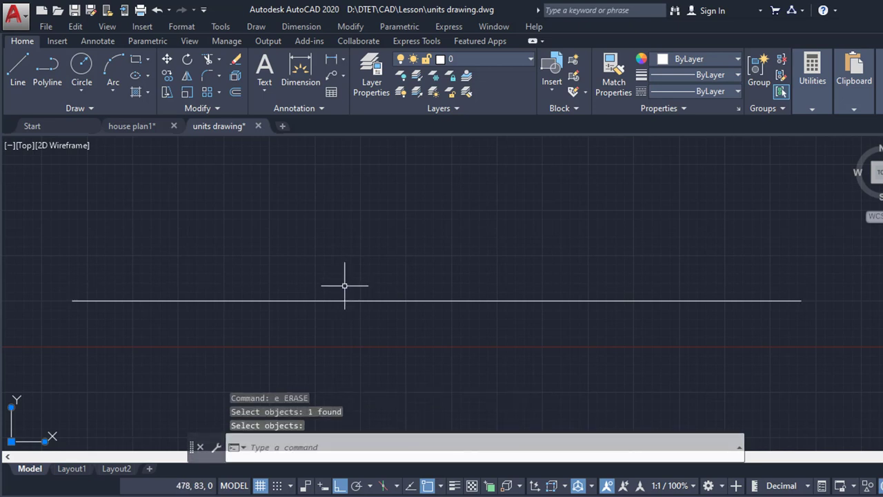
# Measure the line end to end with DIST and enlarge the history to read Distance = 1000
pyautogui.write('di')
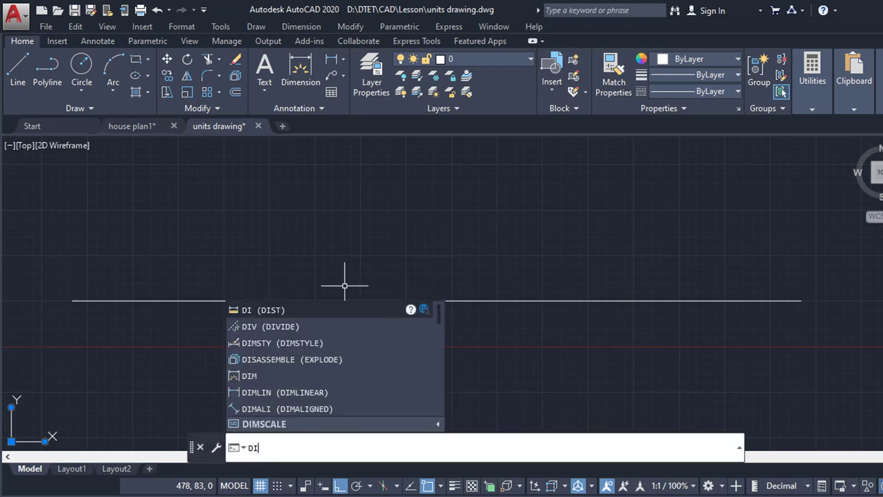
pyautogui.click(283, 311)
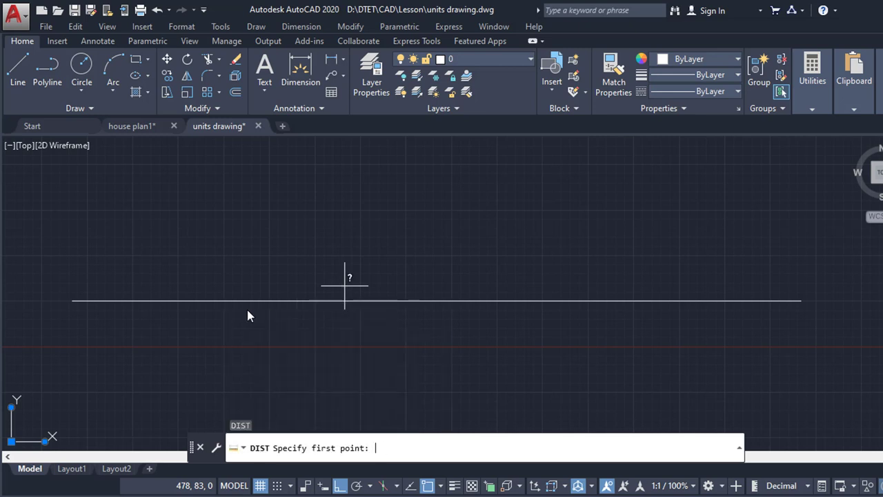
pyautogui.click(72, 300)
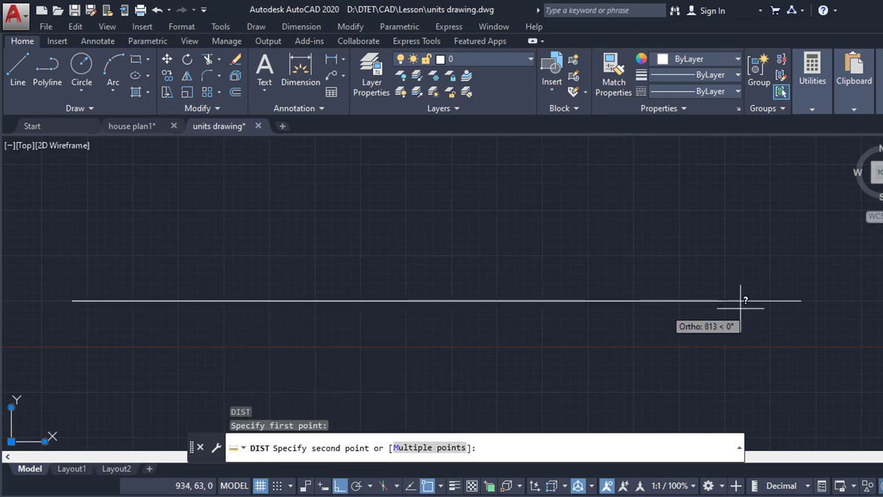
pyautogui.click(798, 299)
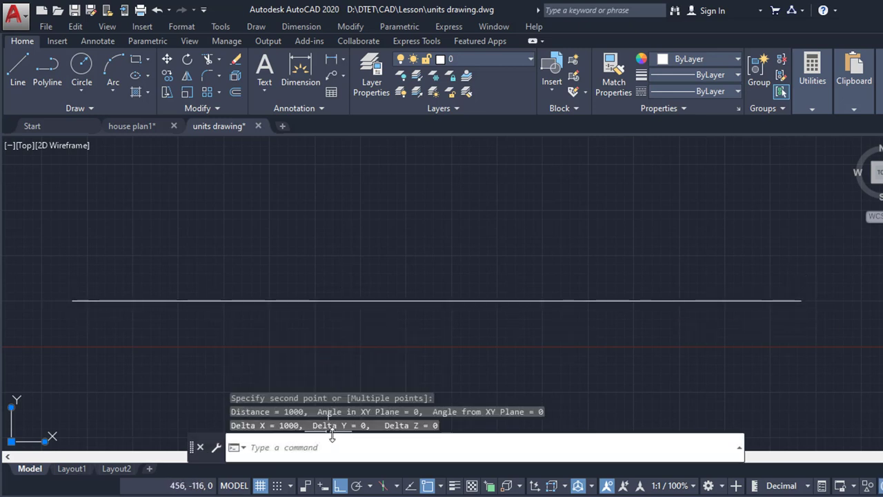
pyautogui.moveTo(332, 431); pyautogui.dragTo(271, 433)
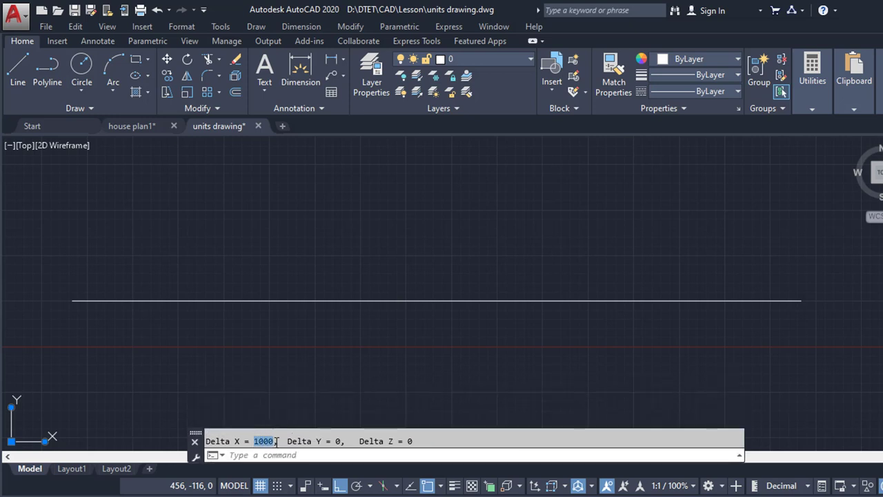
pyautogui.moveTo(281, 427); pyautogui.dragTo(283, 377)
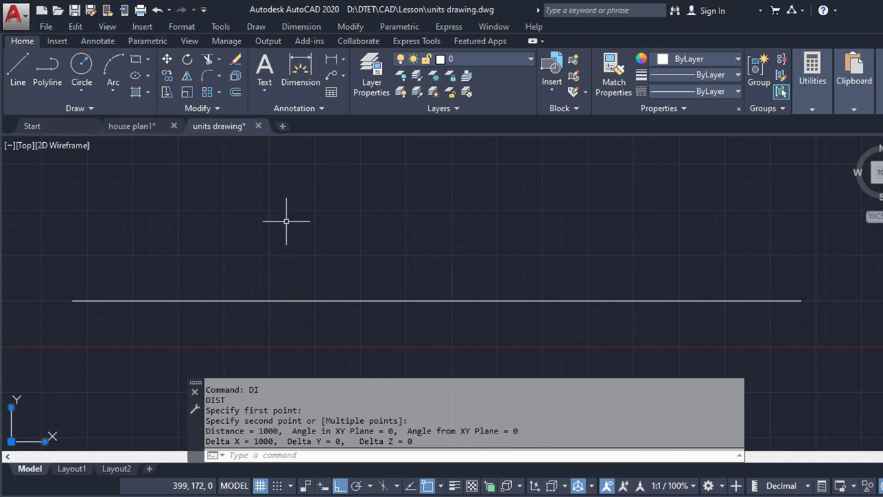
# Change Length Precision to 0.00 in the Drawing Units dialog opened via UNITS
pyautogui.write('uni')
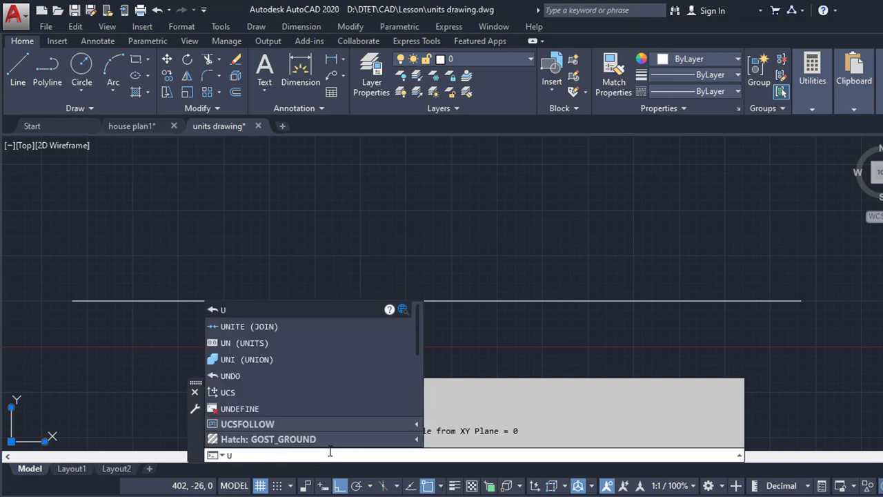
pyautogui.click(280, 343)
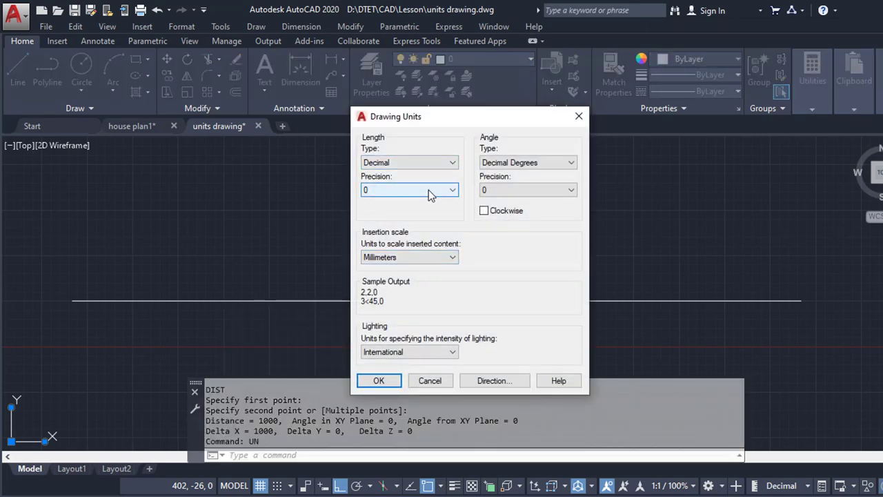
pyautogui.click(429, 192)
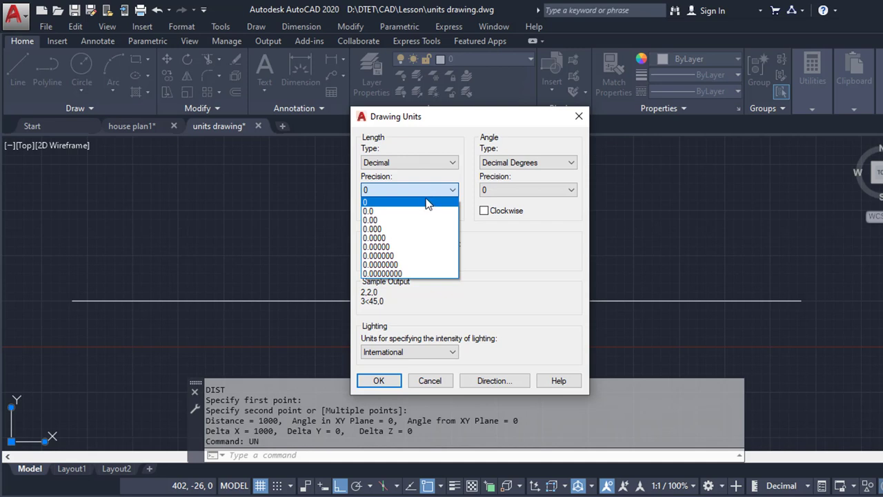
pyautogui.click(387, 222)
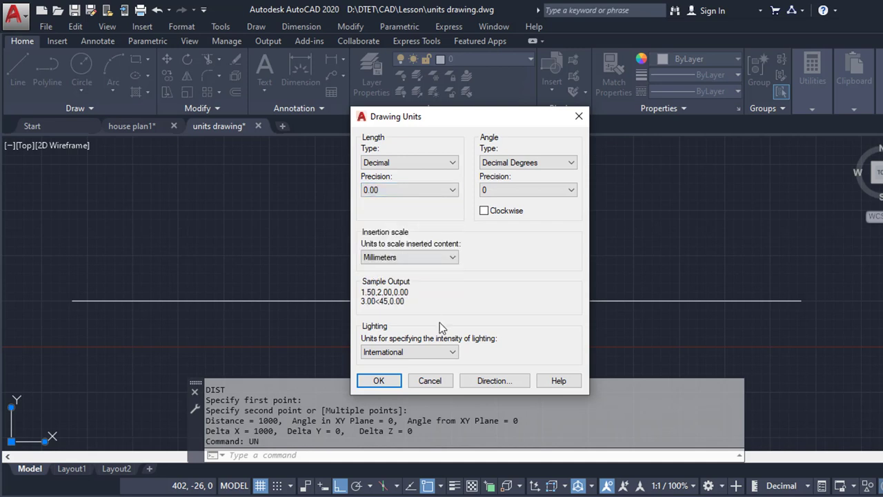
pyautogui.click(380, 384)
pyautogui.write('DI')
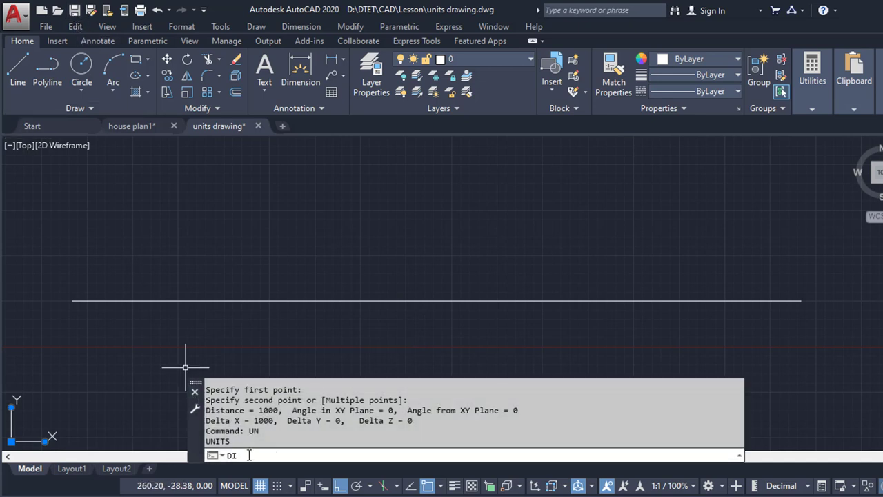
# Start a DIST measurement from the line's left end, then cancel it
pyautogui.press('Return')
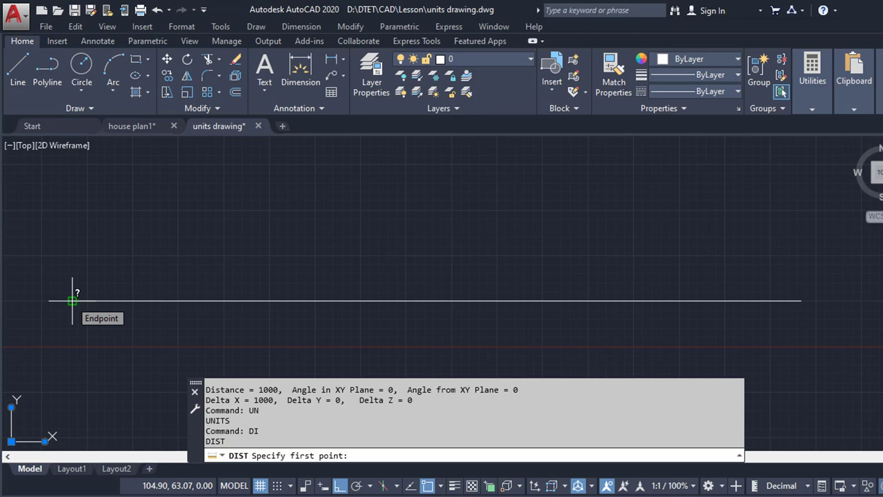
pyautogui.click(73, 300)
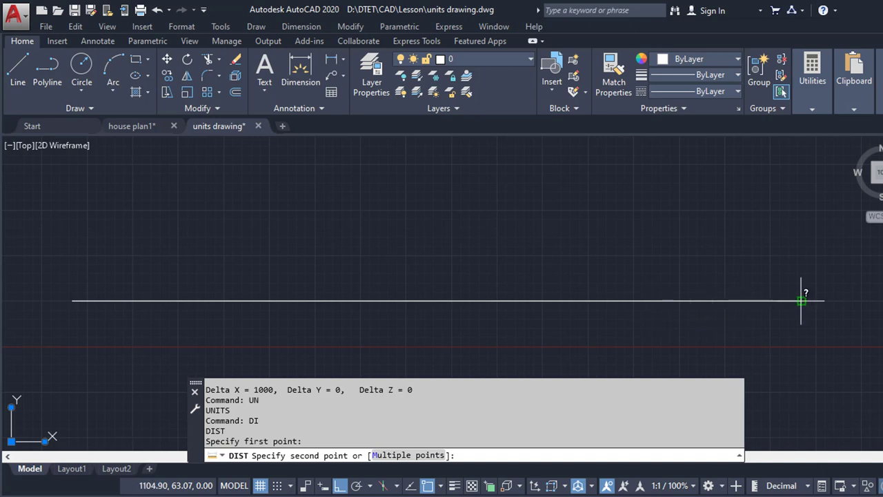
pyautogui.press('Escape')
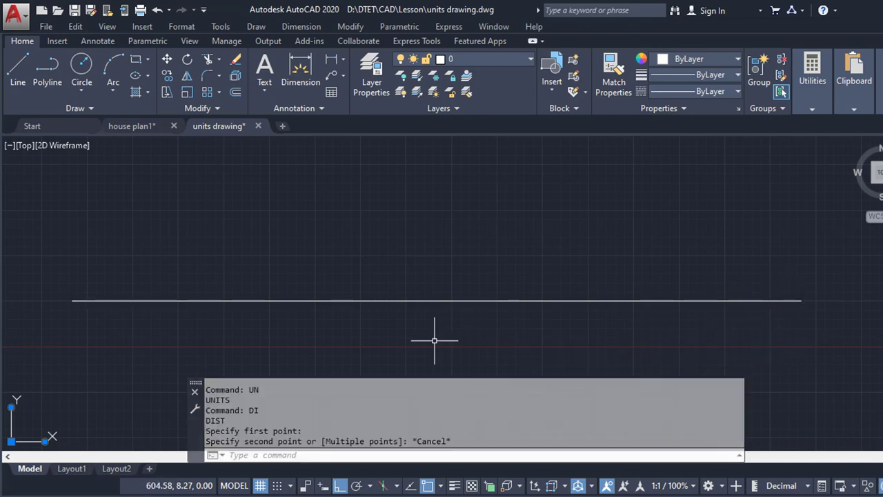
pyautogui.press('Escape')
pyautogui.press('Escape')
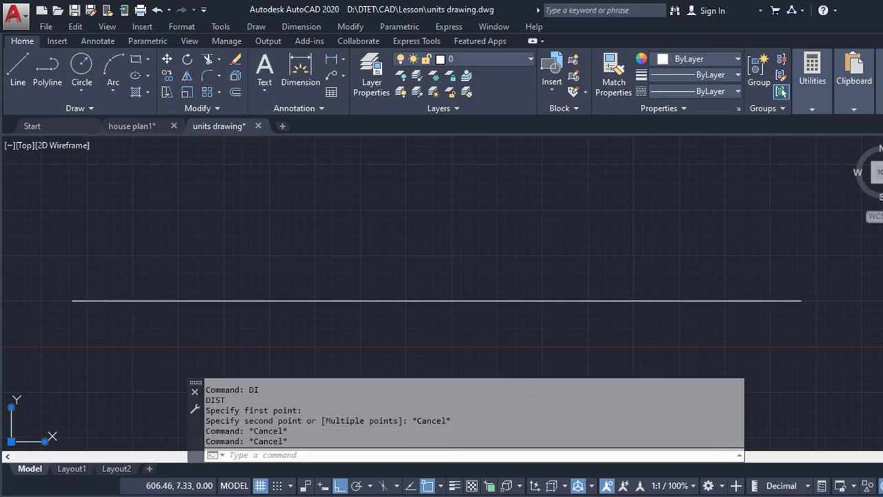
# Quick-save Units drawing.dwg with the updated units settings
pyautogui.hotkey('ctrl', 's')
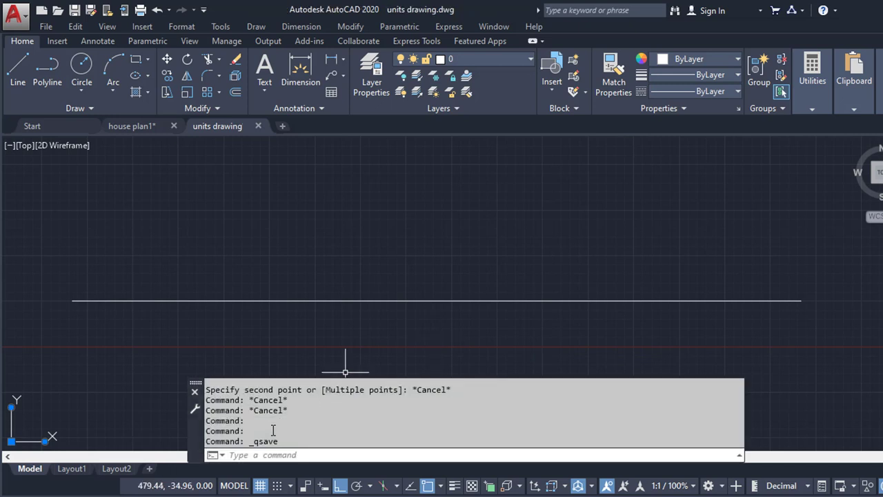
pyautogui.moveTo(254, 444); pyautogui.dragTo(306, 442)
pyautogui.click(289, 428)
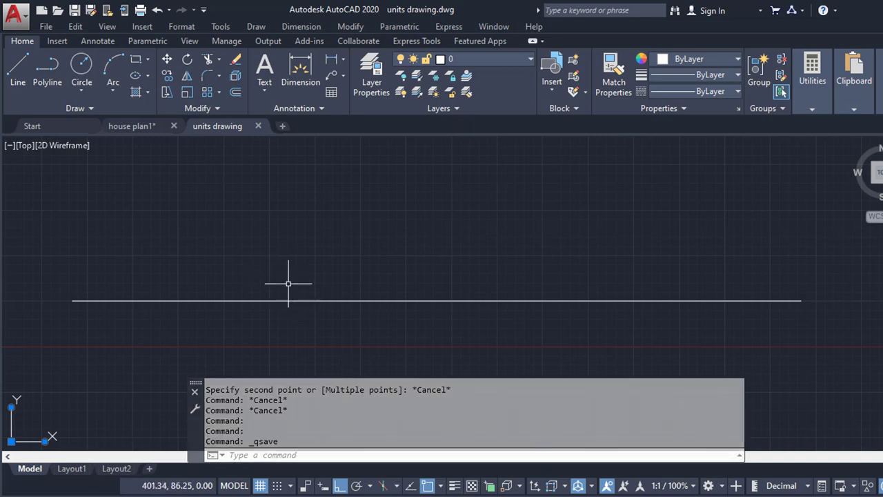
# Measure the line with DIST between both endpoints and highlight the 1000.00 distance
pyautogui.write('di')
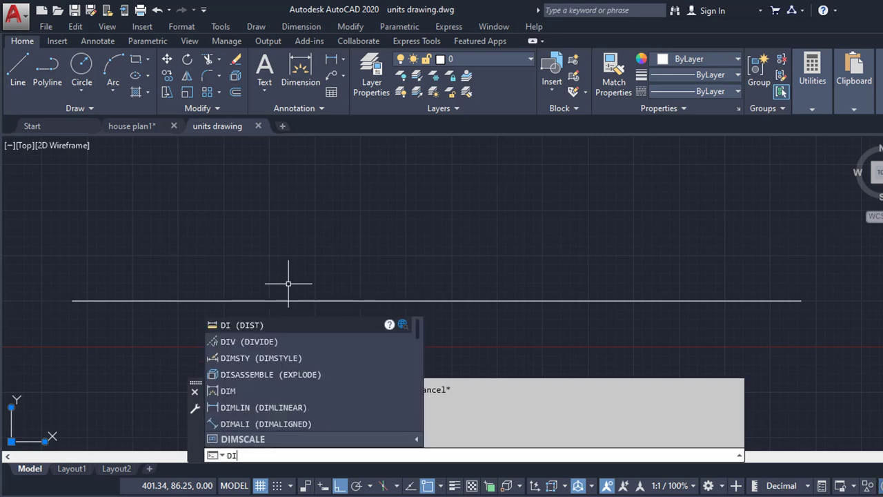
pyautogui.press('Return')
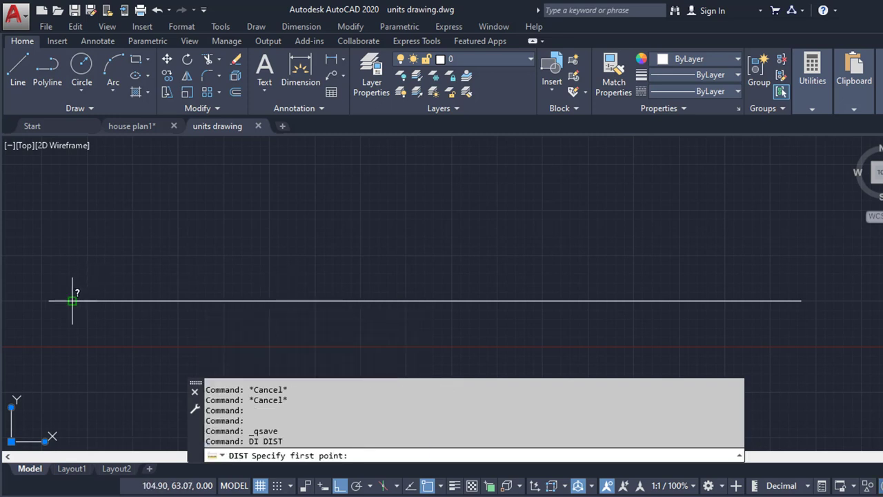
pyautogui.click(72, 300)
pyautogui.click(799, 300)
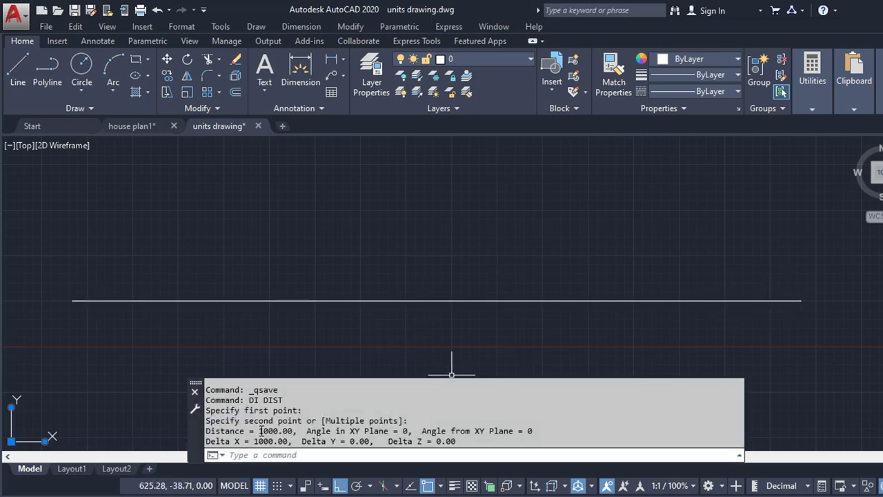
pyautogui.moveTo(259, 430); pyautogui.dragTo(293, 432)
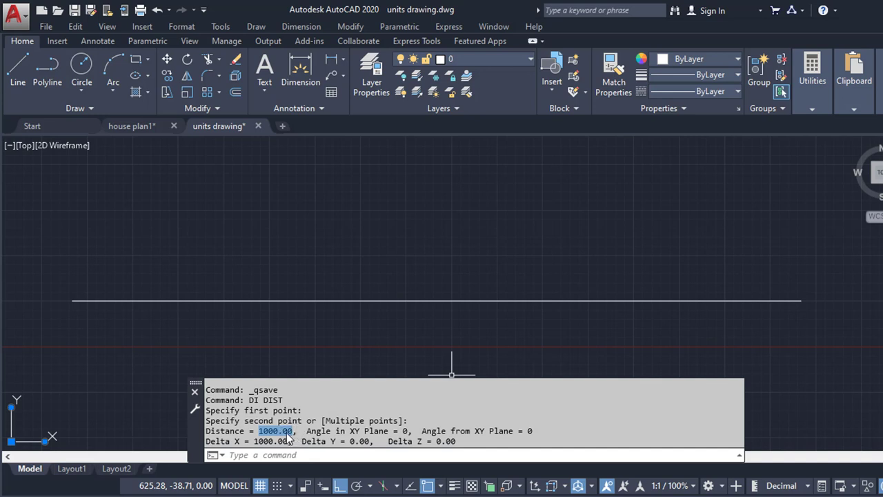
pyautogui.click(284, 431)
pyautogui.click(262, 456)
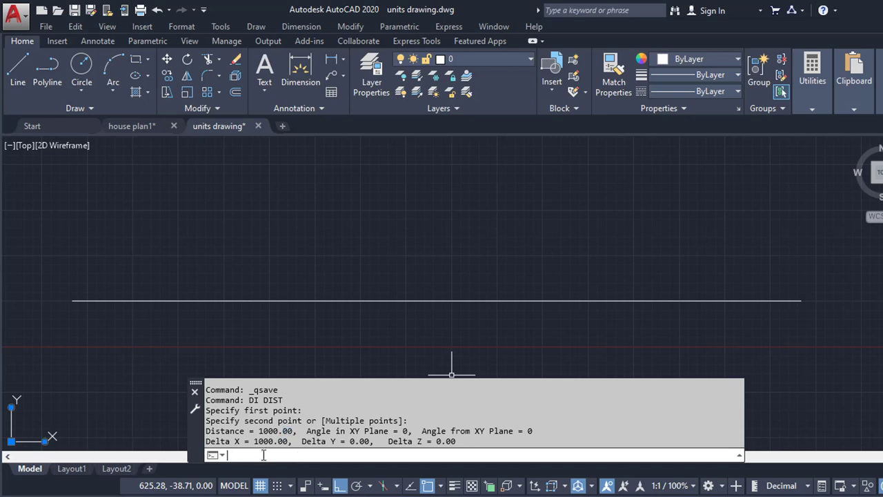
pyautogui.write('di')
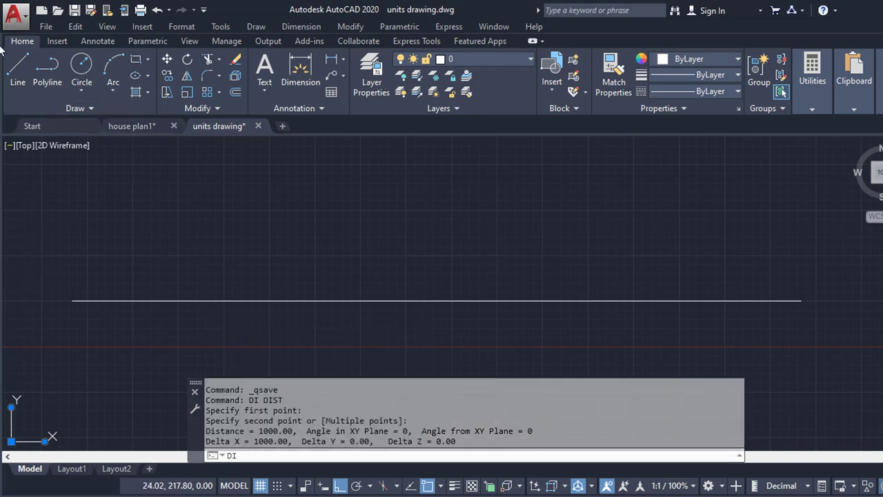
pyautogui.click(14, 12)
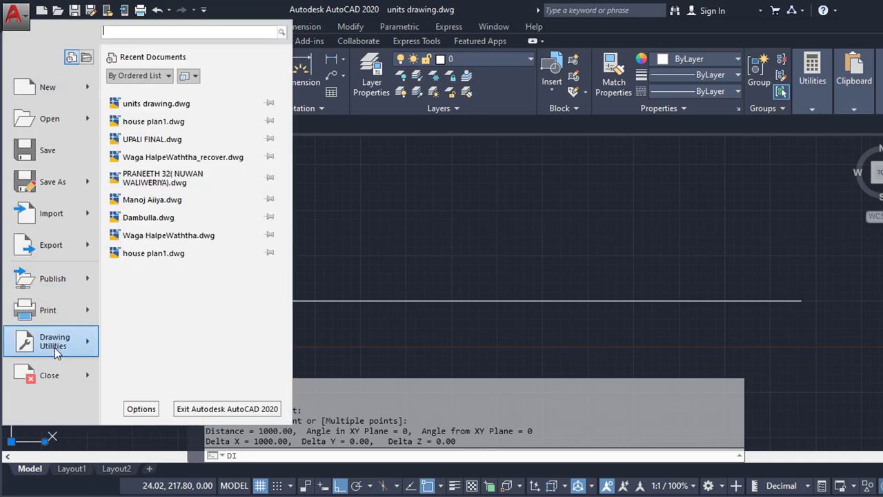
pyautogui.moveTo(52, 340)
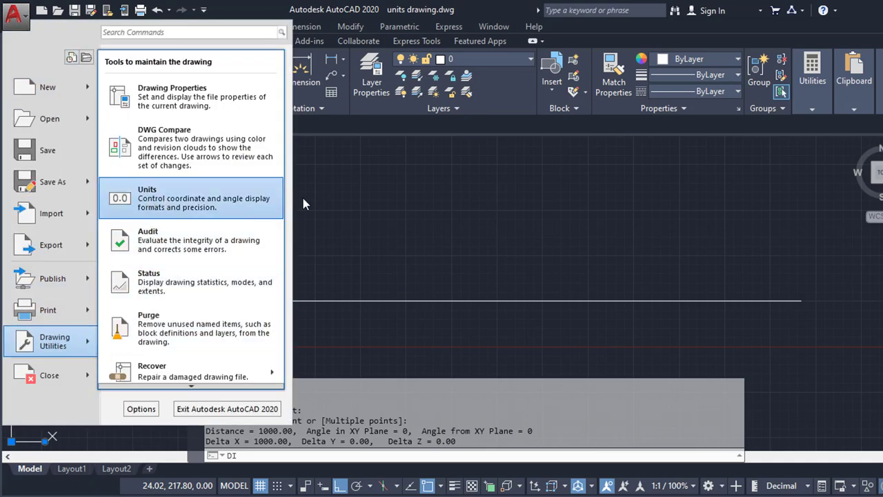
pyautogui.click(305, 204)
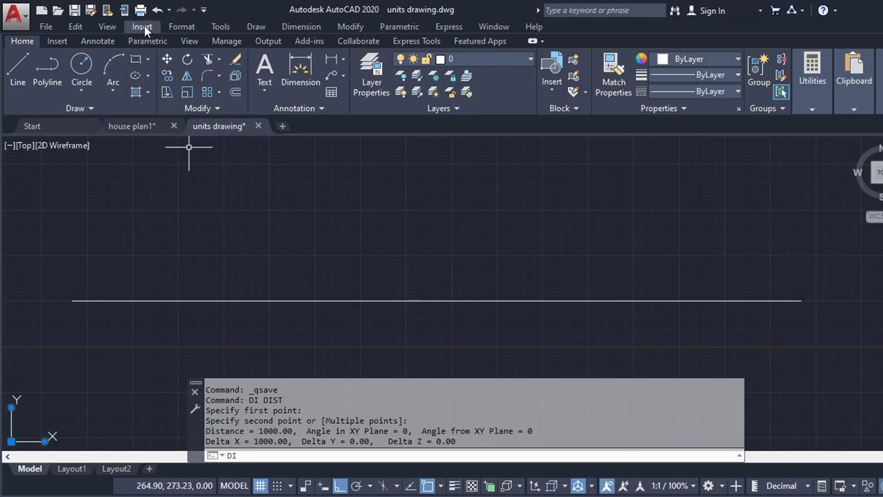
pyautogui.click(174, 26)
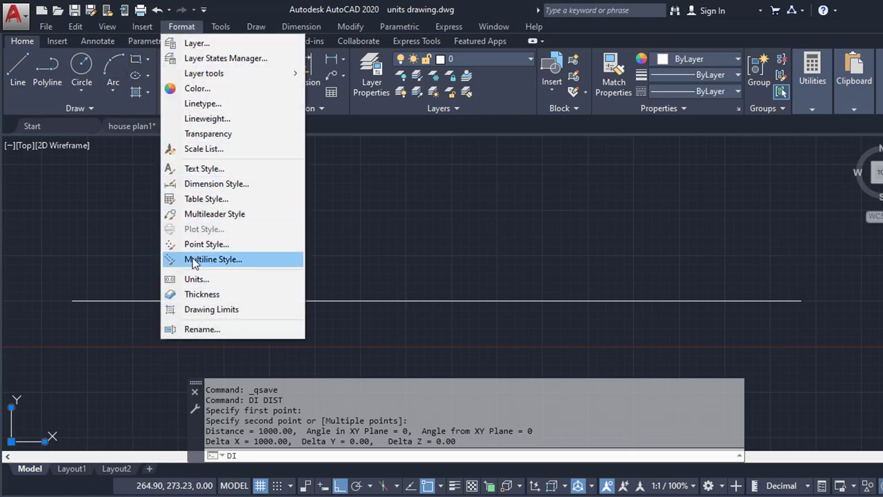
pyautogui.click(197, 279)
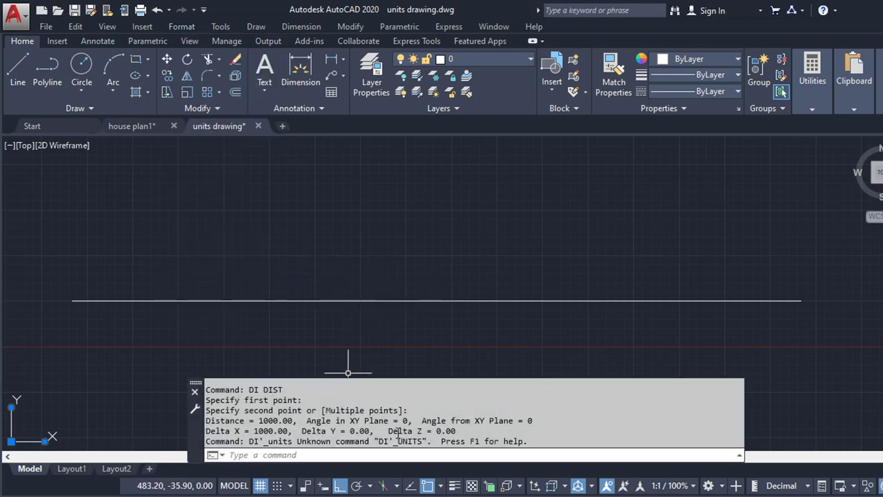
pyautogui.click(266, 455)
# Rerun DIST from the line's left to right end, getting 1000.00, Delta X 1000.00, 0° angle
pyautogui.write('di')
pyautogui.press('Return')
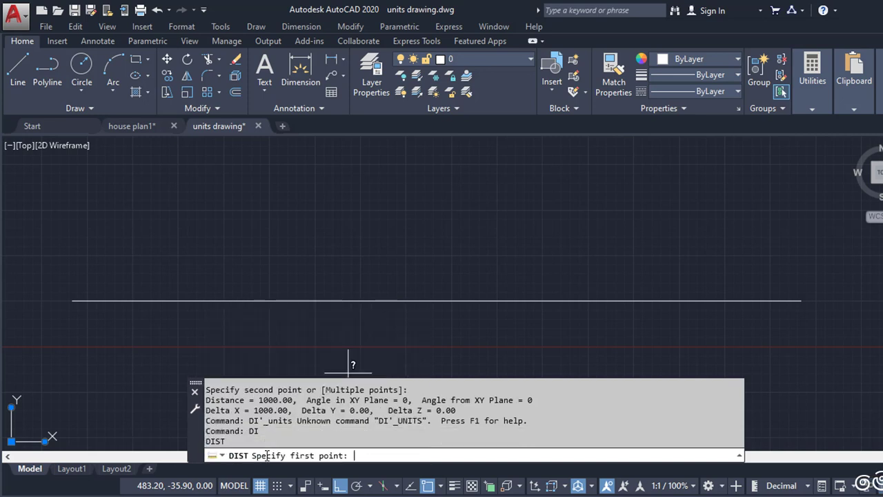
pyautogui.press('Escape')
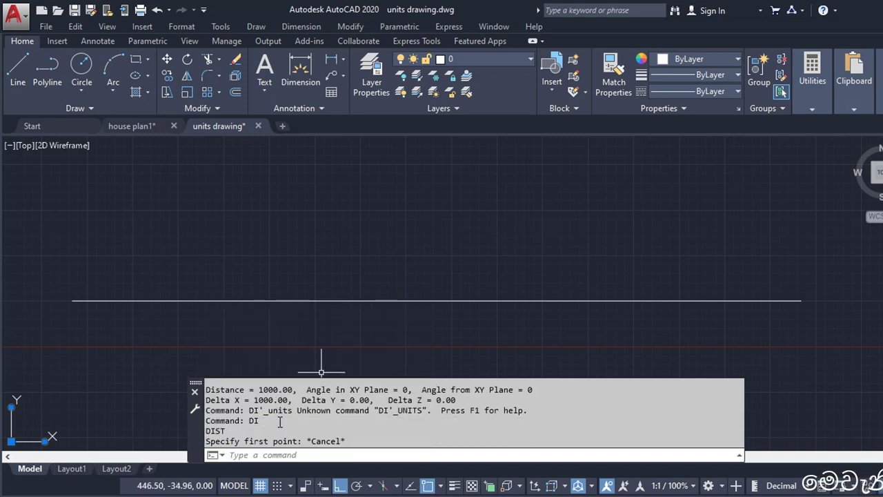
pyautogui.press('Escape')
pyautogui.press('Escape')
pyautogui.write('di')
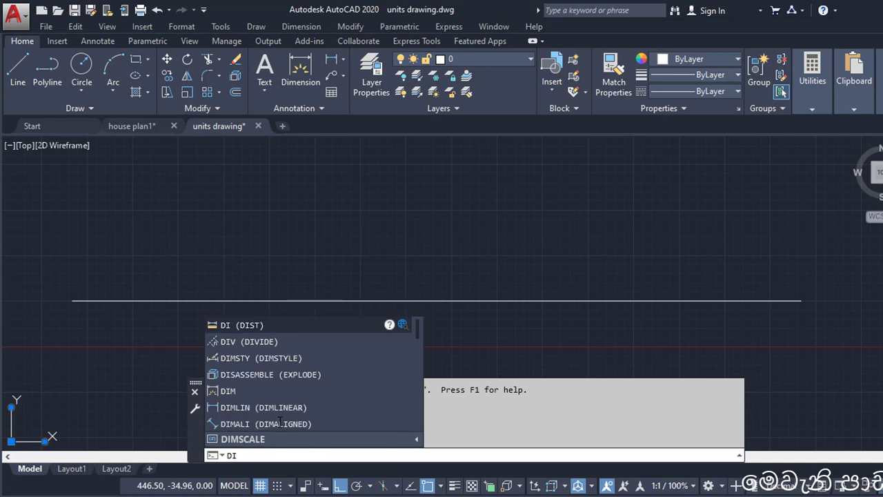
pyautogui.press('Return')
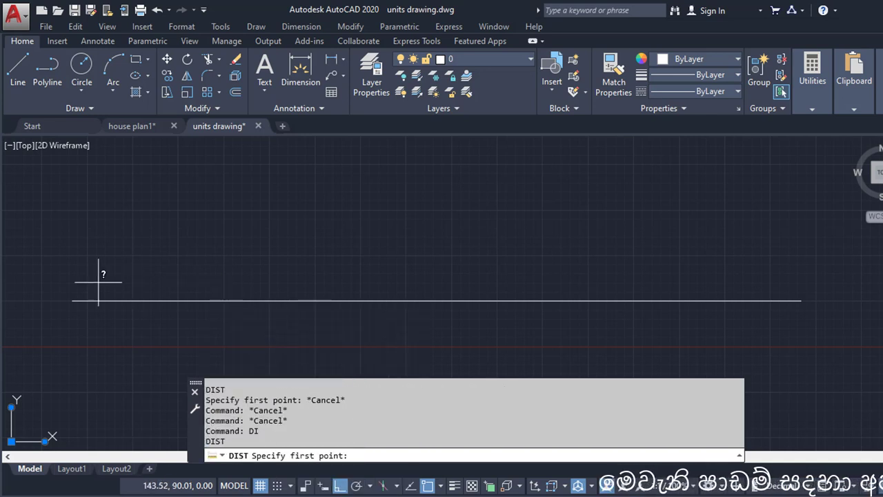
pyautogui.click(73, 300)
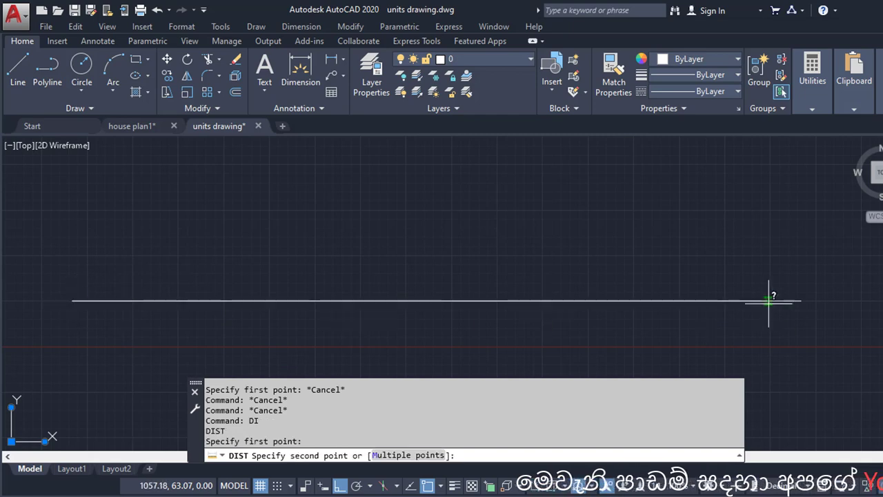
pyautogui.click(800, 300)
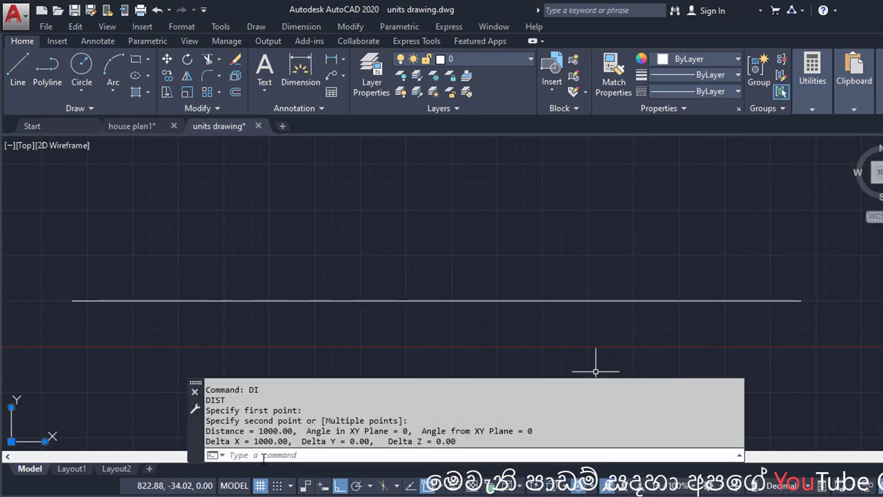
pyautogui.click(260, 454)
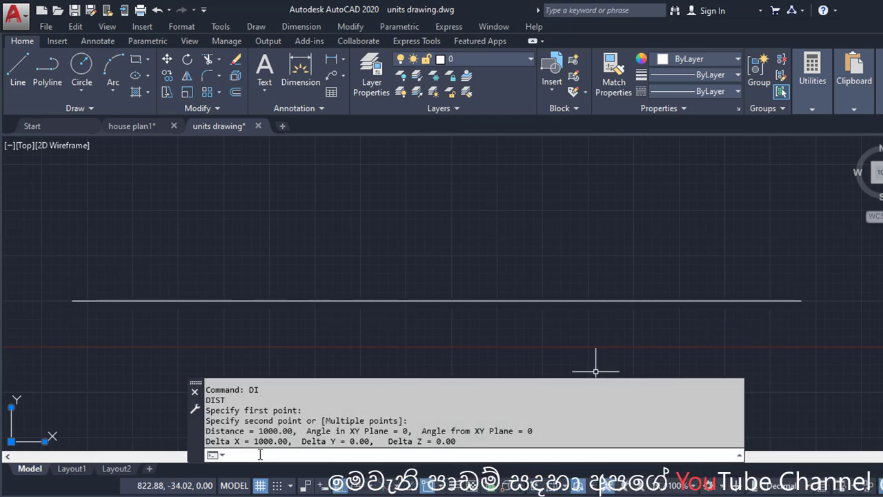
# Set Length Precision to 0 in the Drawing Units dialog
pyautogui.write('UNITS')
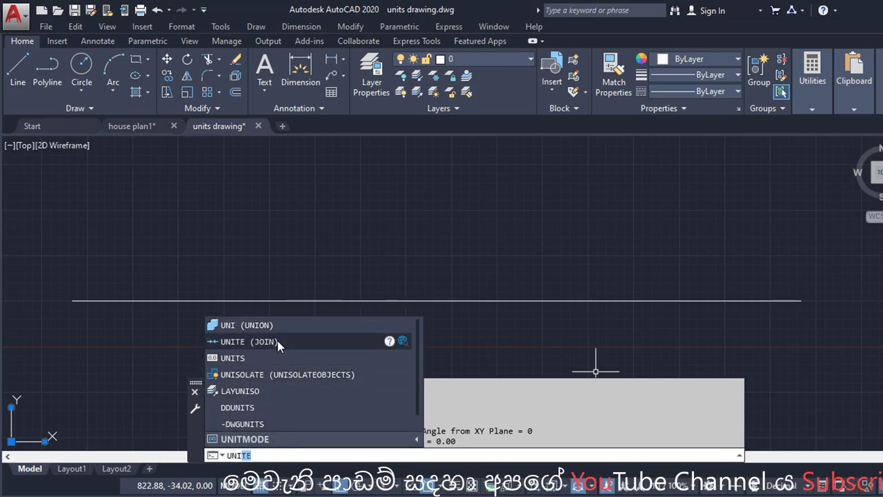
pyautogui.click(281, 358)
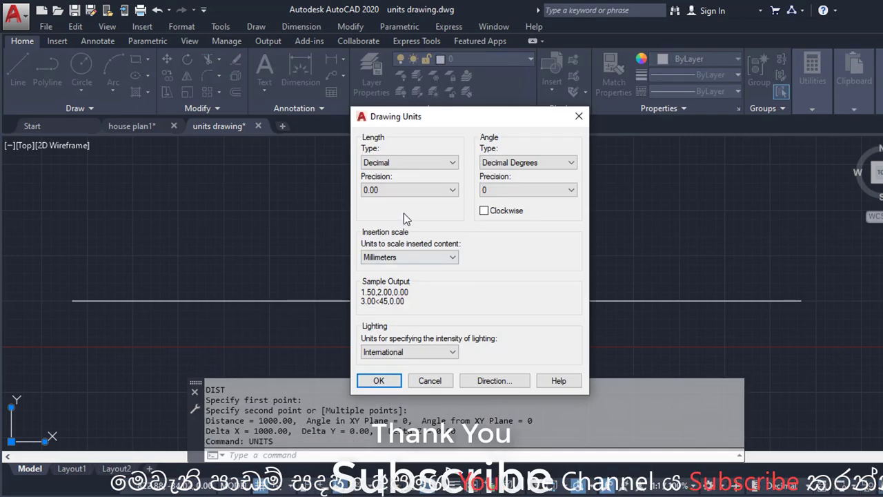
pyautogui.click(403, 189)
pyautogui.click(393, 198)
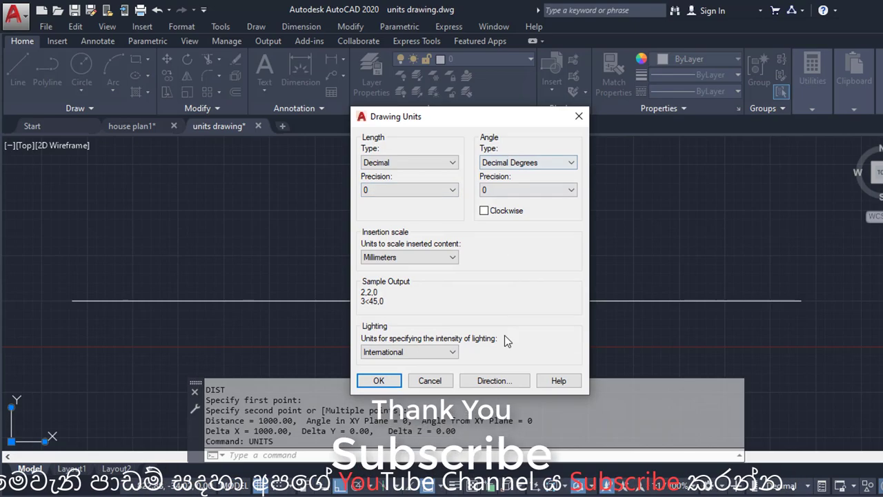
pyautogui.click(379, 382)
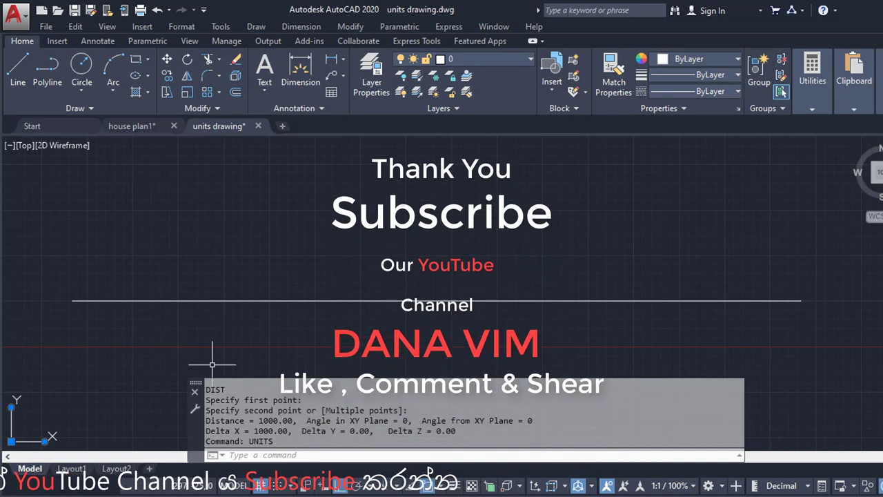
# Measure the line end to end with DIST and highlight the Distance = 1000 result
pyautogui.write('di')
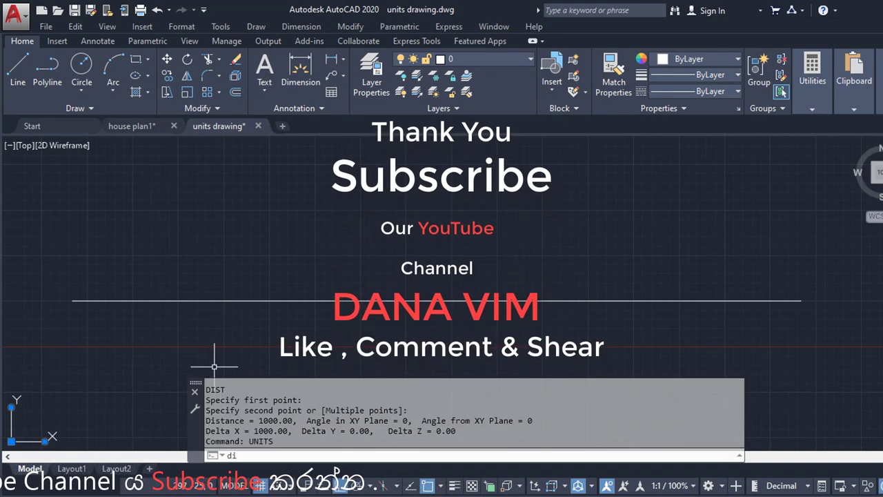
pyautogui.press('Return')
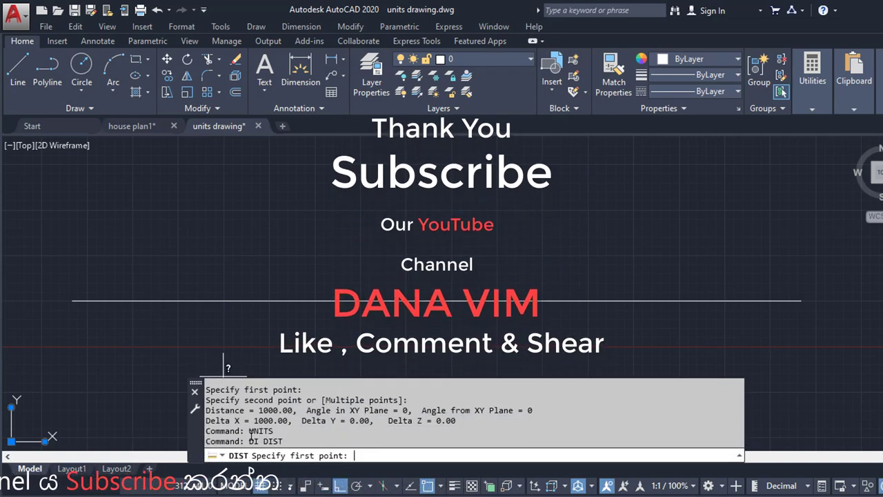
pyautogui.click(73, 300)
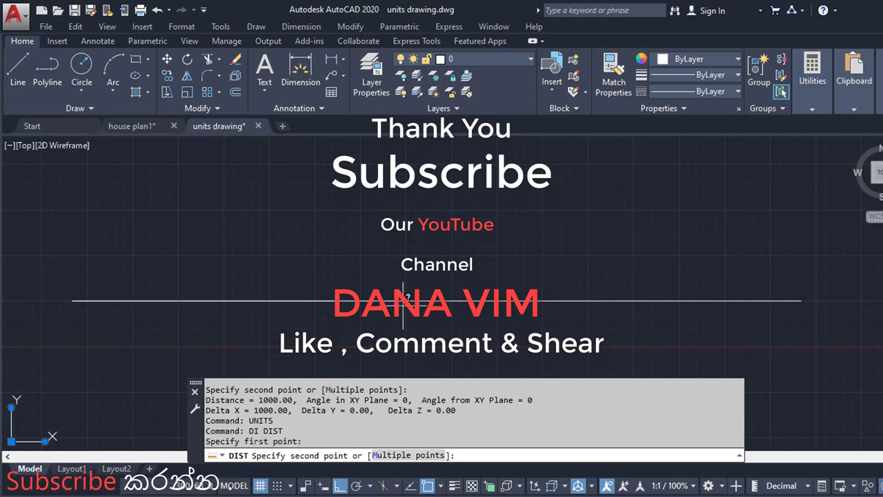
pyautogui.click(800, 301)
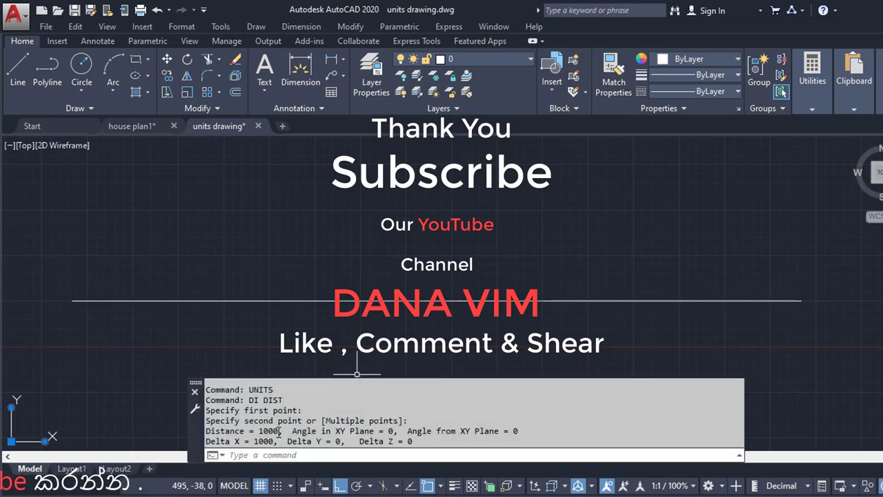
pyautogui.moveTo(280, 430); pyautogui.dragTo(207, 431)
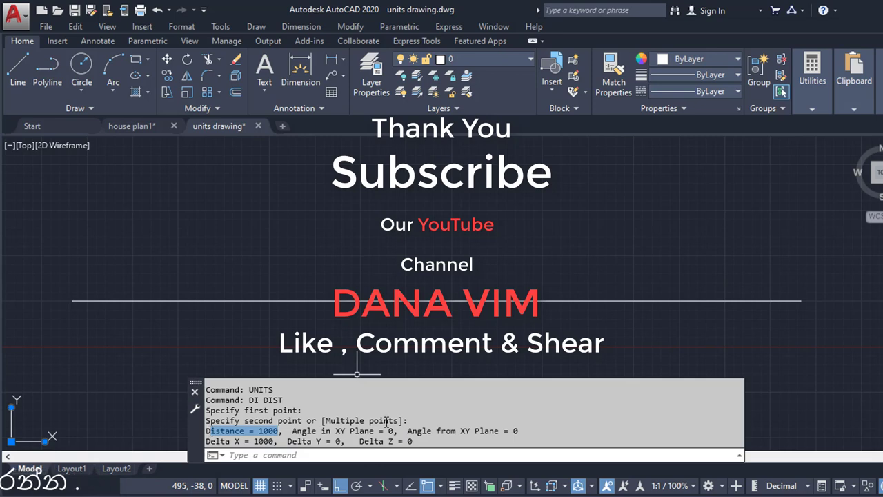